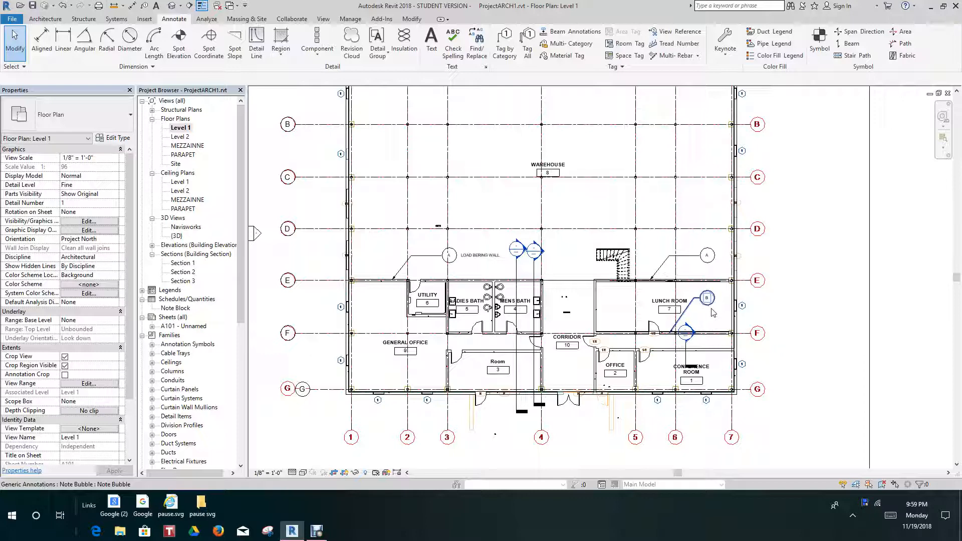
# Browse for the keynote table from Keynoting Settings and open RevitKeynotes_Imperial_2004.txt for editing in Notepad
pyautogui.scroll(4, 568, 258)
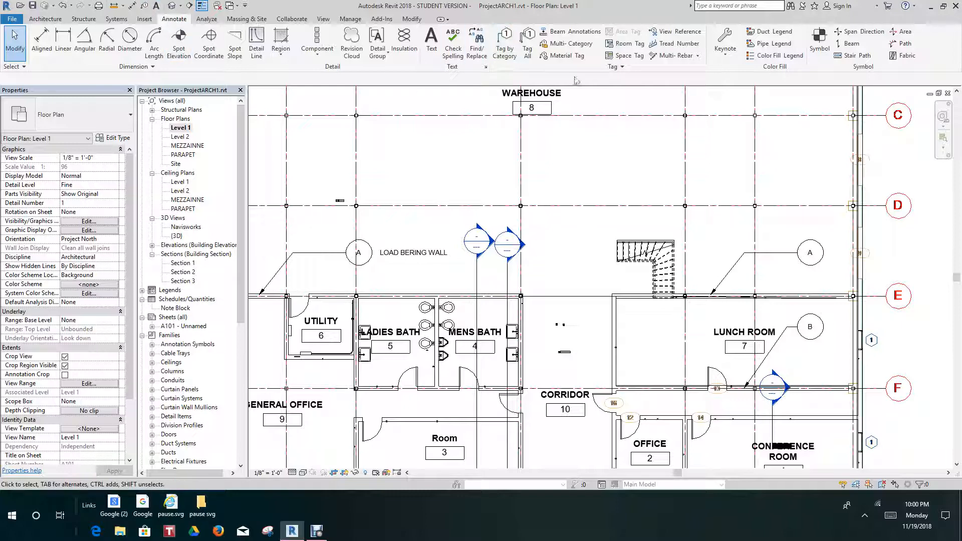
pyautogui.click(621, 70)
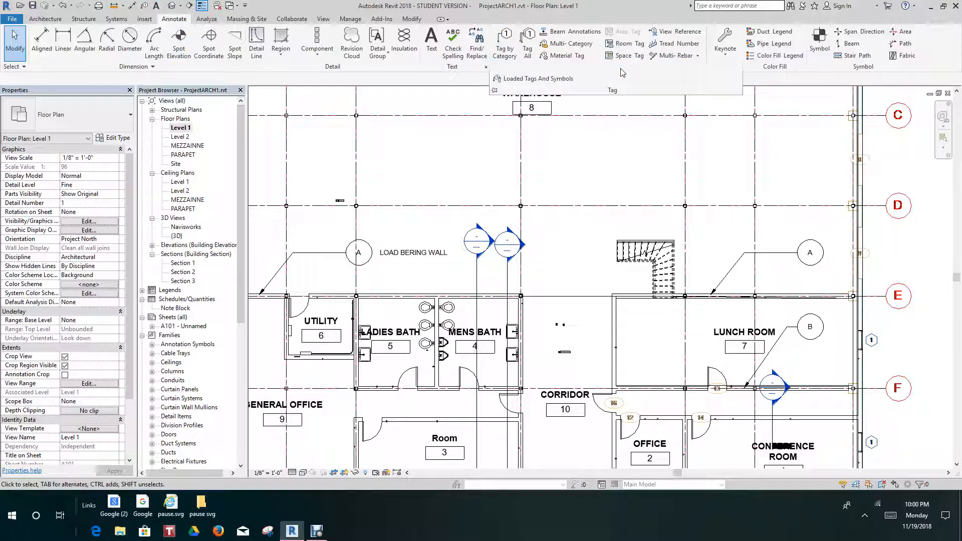
pyautogui.click(724, 57)
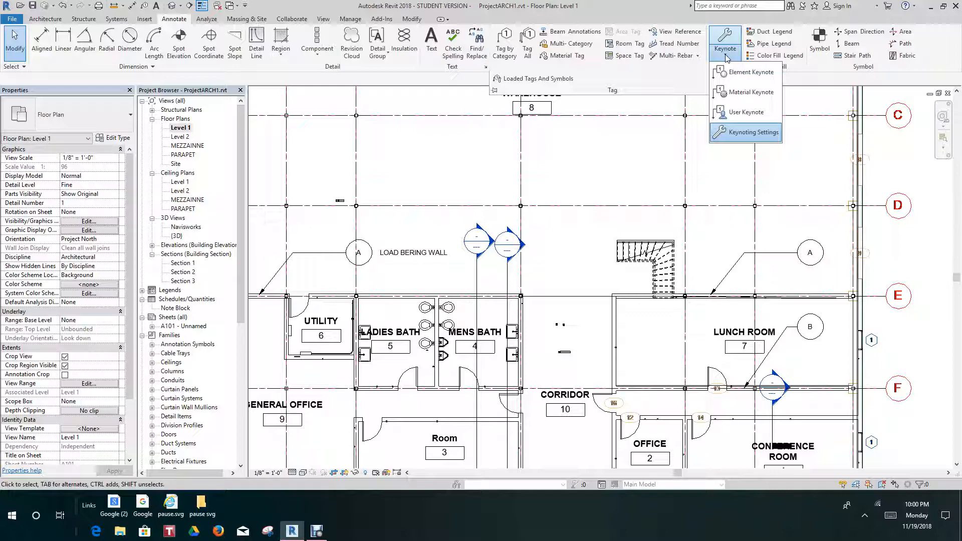
pyautogui.click(741, 132)
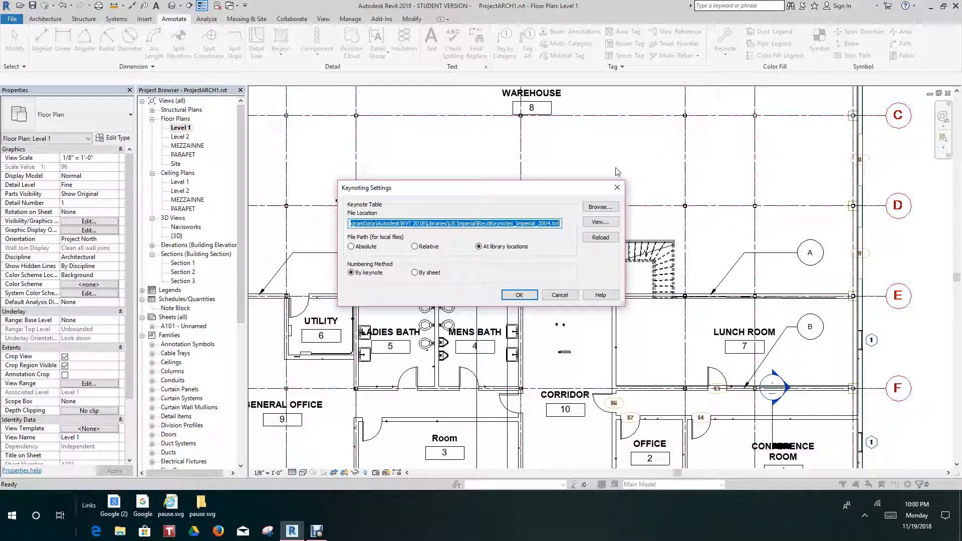
pyautogui.click(597, 209)
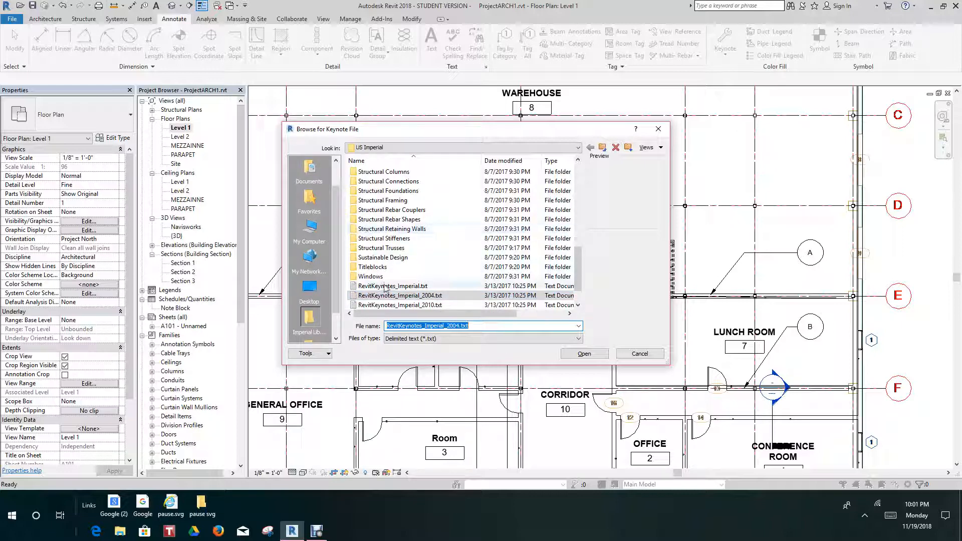
pyautogui.click(419, 299)
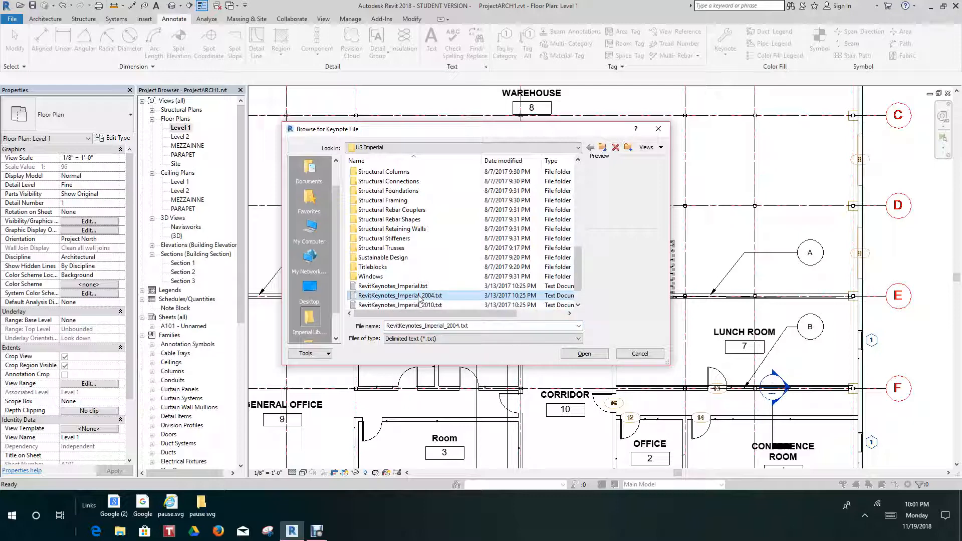
pyautogui.rightClick(419, 299)
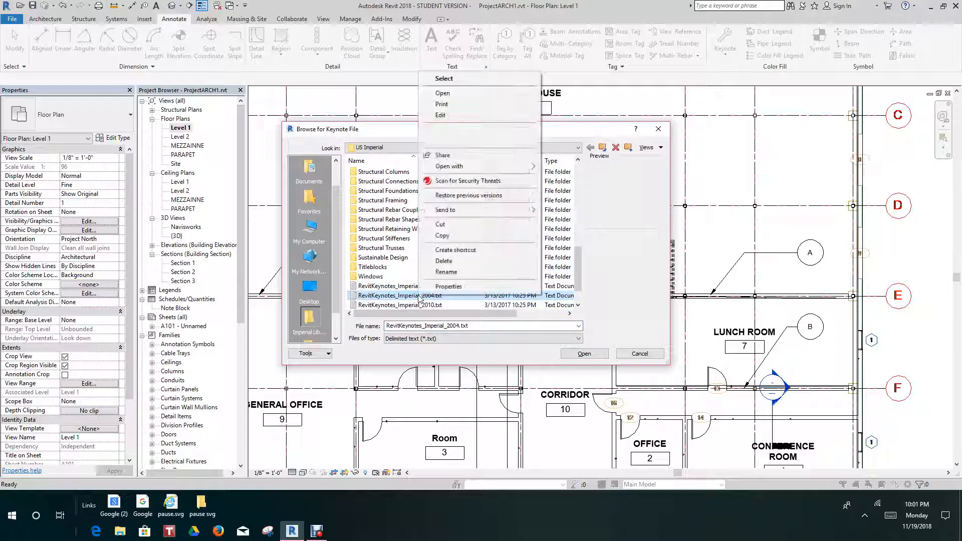
pyautogui.click(441, 115)
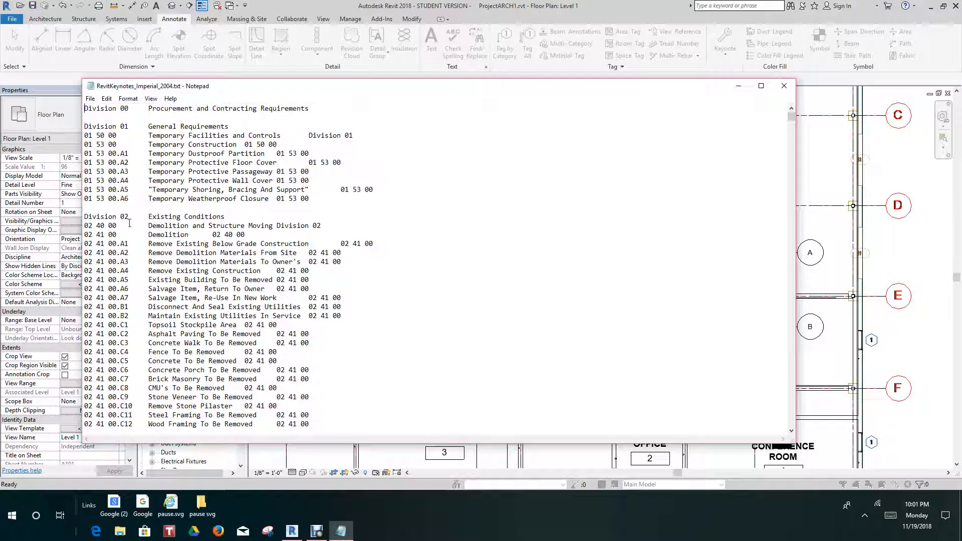
# Examine the keynote file's division headings, key numbers and descriptions for Divisions 01 and 02
pyautogui.scroll(-4, 133, 379)
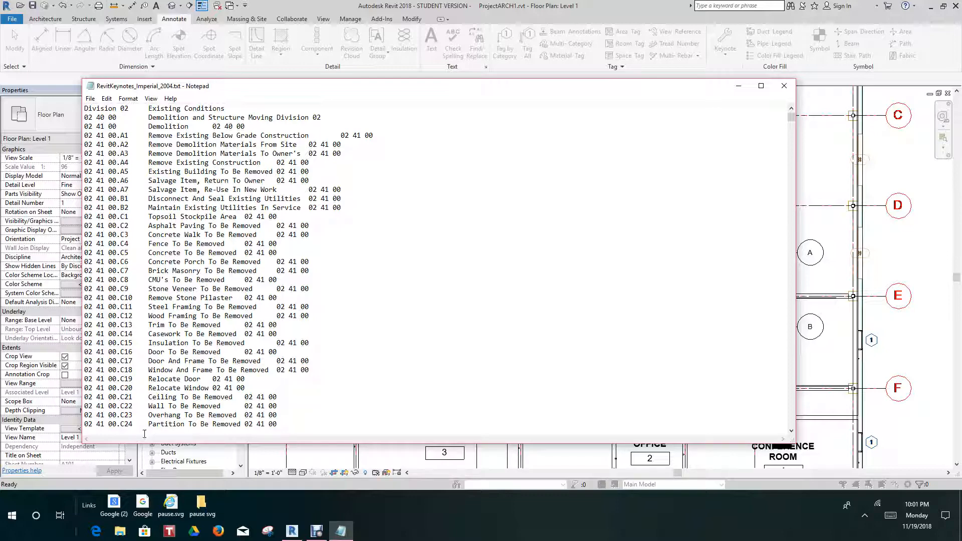
pyautogui.scroll(-1, 129, 174)
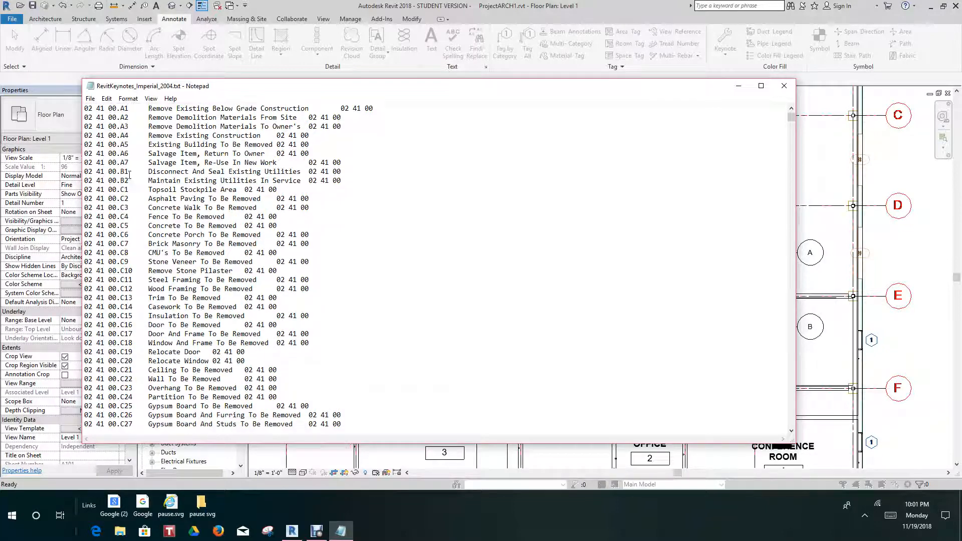
pyautogui.scroll(-7, 129, 174)
pyautogui.scroll(12, 176, 253)
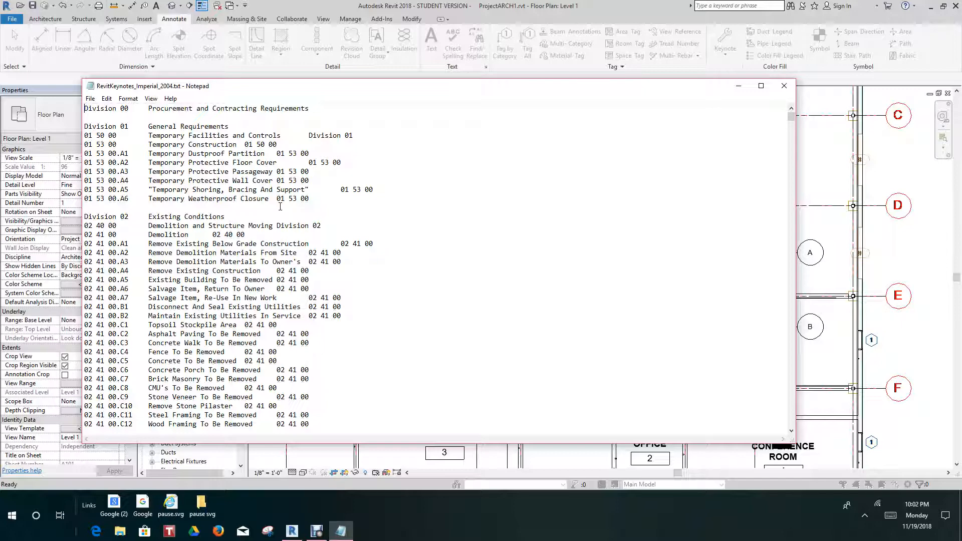
pyautogui.scroll(-2, 280, 206)
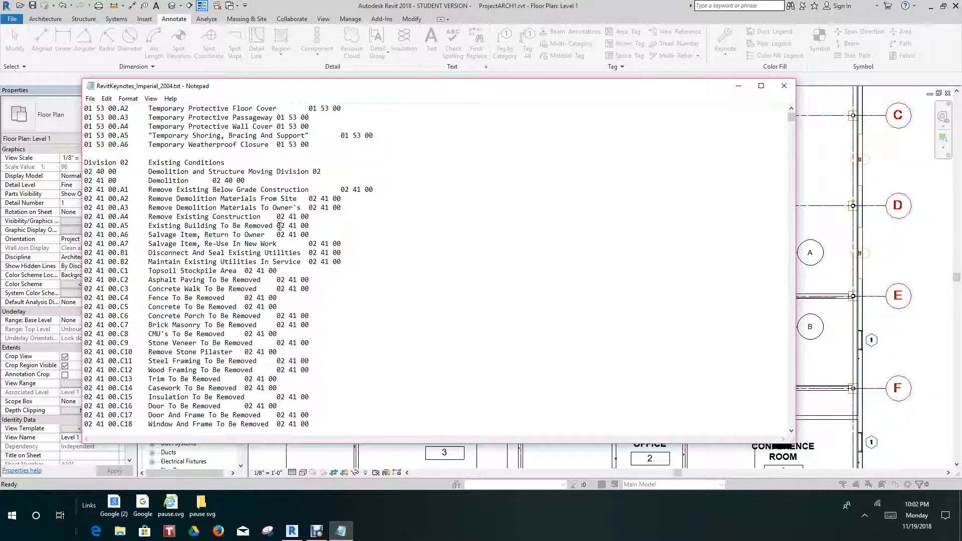
pyautogui.scroll(2, 278, 224)
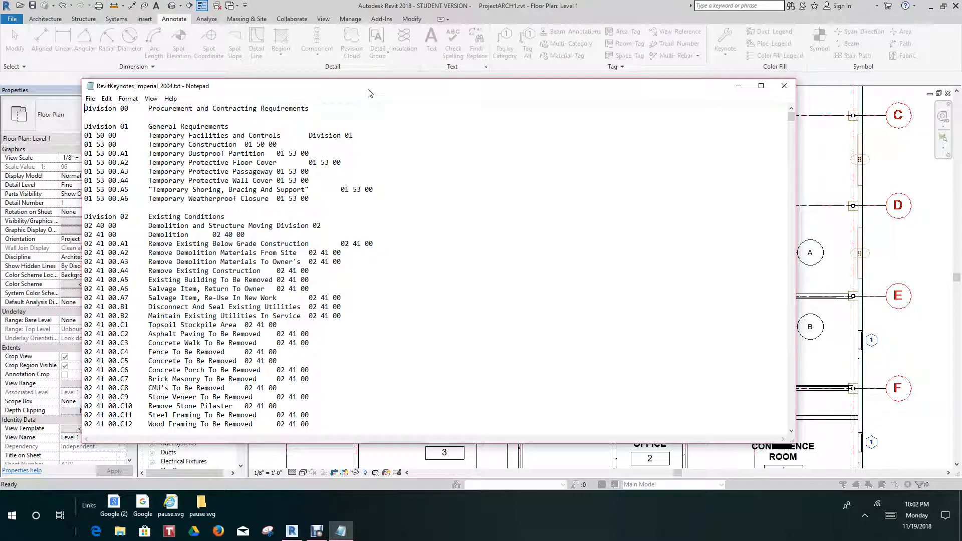
pyautogui.moveTo(367, 87); pyautogui.dragTo(379, 46)
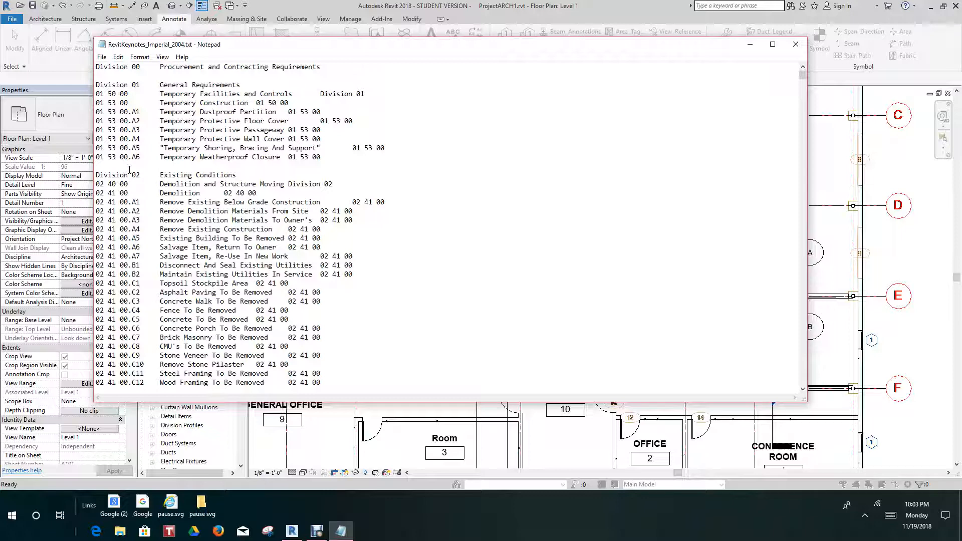
# Add the line "01 53 00.A7 Temporarary Note 01 53 00" directly below 01 53 00.A6, keeping a blank line before Division 02
pyautogui.press('Return')
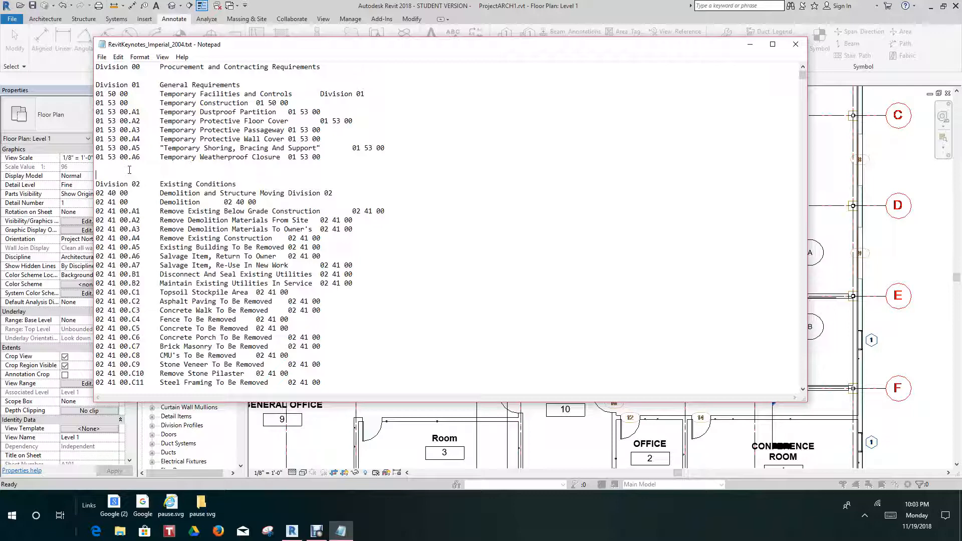
pyautogui.write('01 53 00.a7')
pyautogui.moveTo(133, 176)
pyautogui.mouseDown()
pyautogui.moveTo(139, 184)
pyautogui.moveTo(136, 176)
pyautogui.mouseUp()
pyautogui.write('A')
pyautogui.write('Tempor')
pyautogui.write('arar')
pyautogui.write('y ')
pyautogui.write('Note')
pyautogui.write(' 01')
pyautogui.write(' 53 0')
pyautogui.write(' 0-')
pyautogui.press('BackSpace')
pyautogui.write('0')
pyautogui.press('Return')
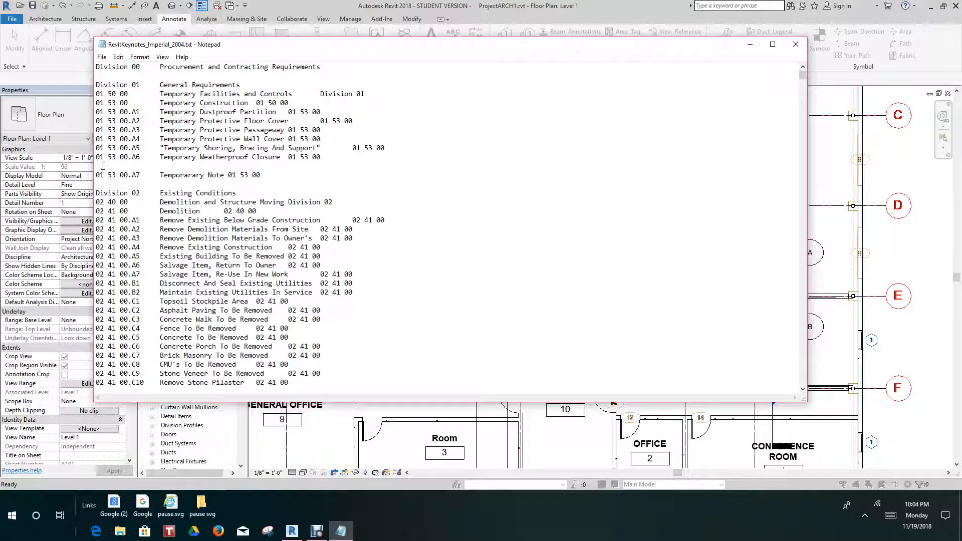
pyautogui.press('BackSpace')
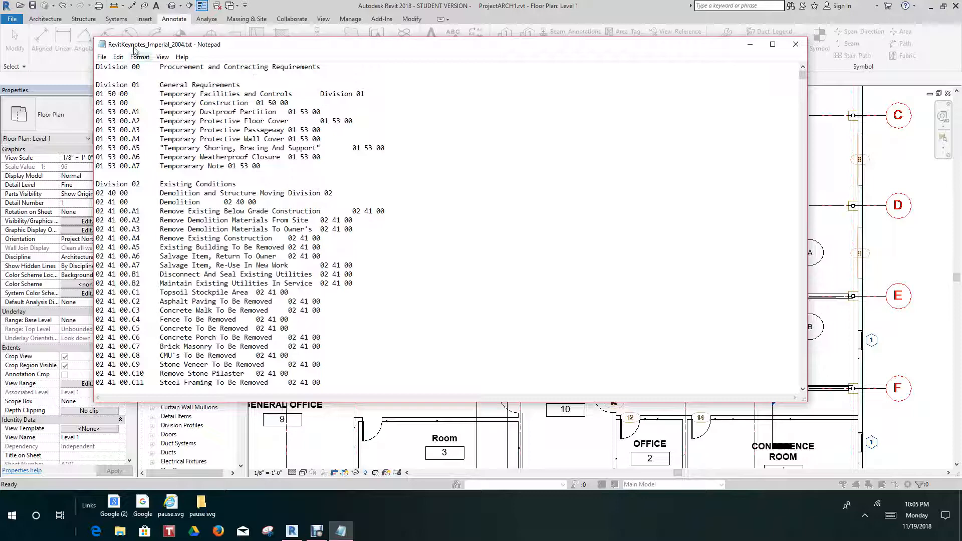
# Close the keynote file without saving, then cancel the keynote file browser and Keynoting Settings
pyautogui.click(795, 45)
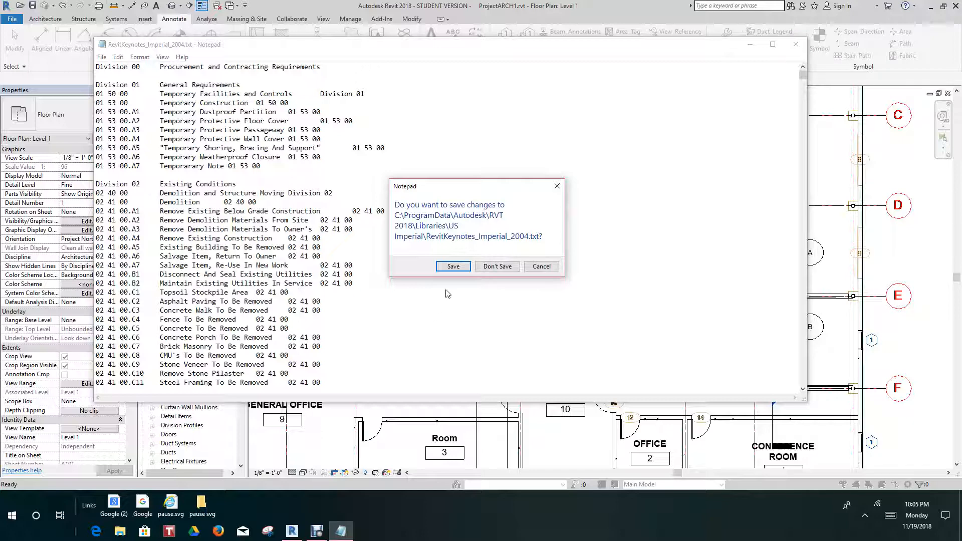
pyautogui.click(486, 267)
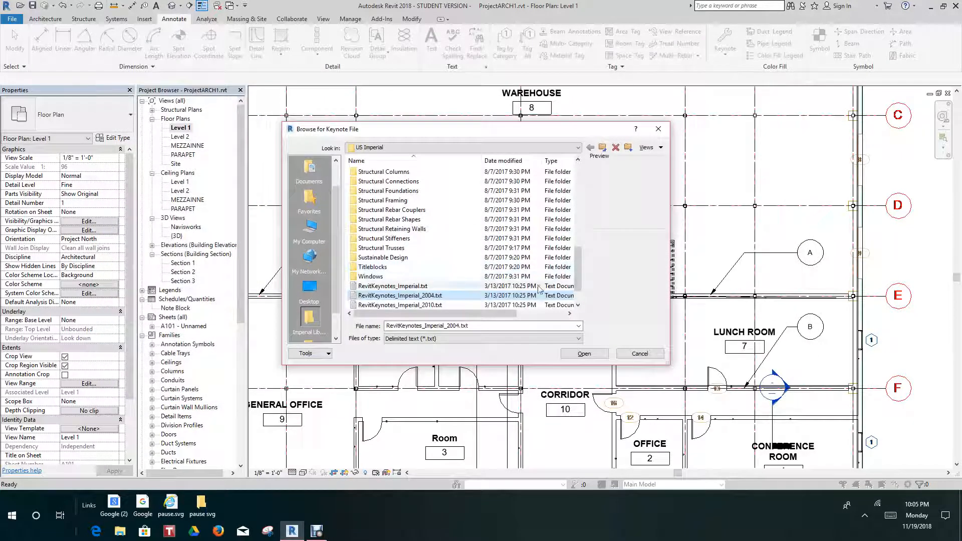
pyautogui.scroll(-1, 441, 264)
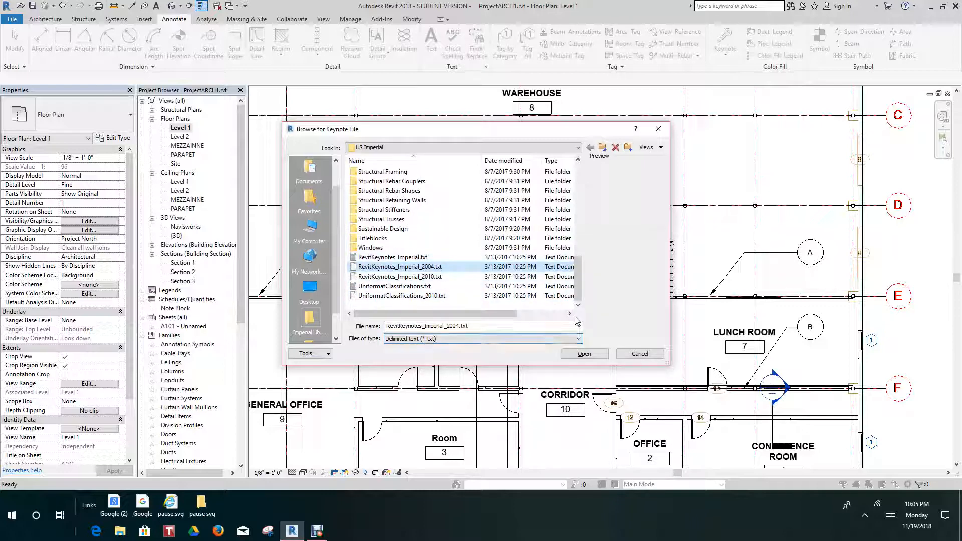
pyautogui.click(634, 353)
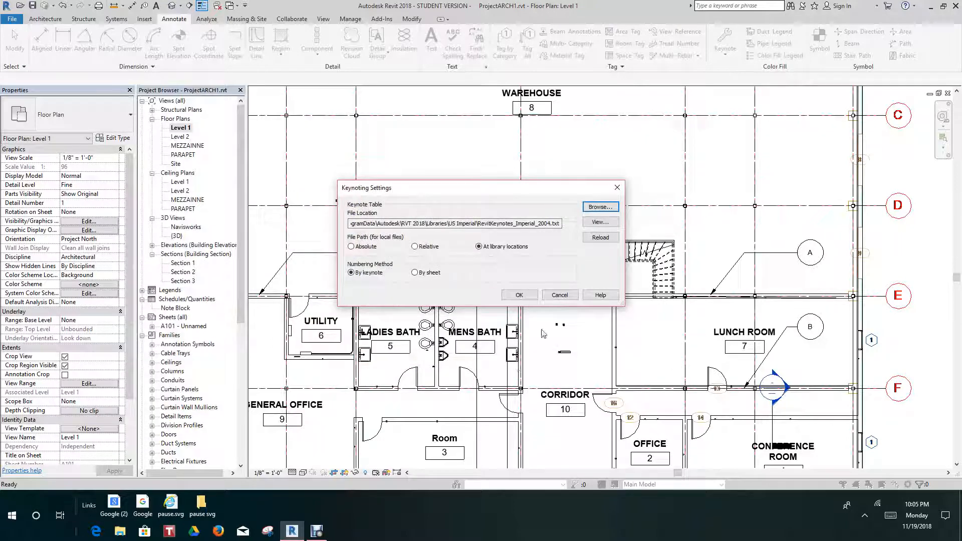
pyautogui.click(559, 295)
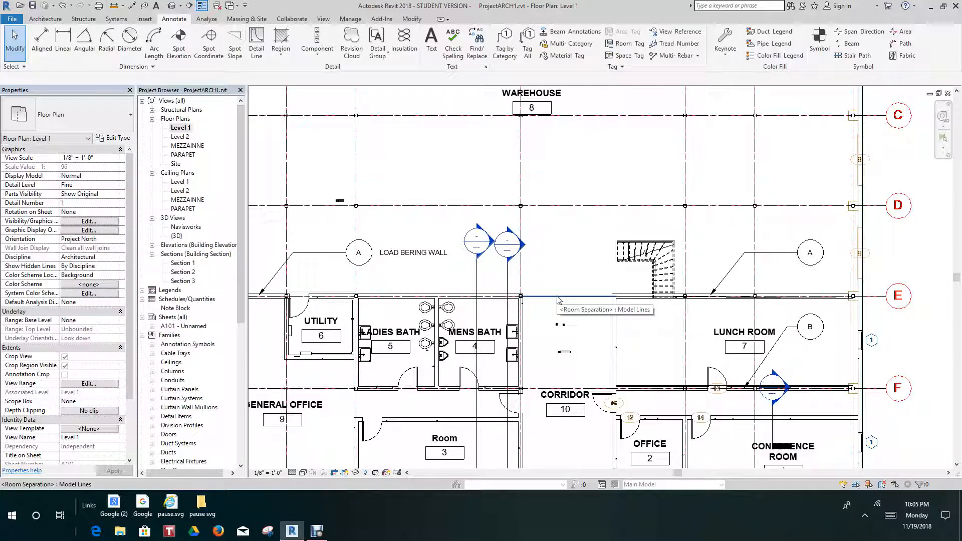
# Create a new keynote legend, accepting the default name
pyautogui.scroll(-2, 563, 317)
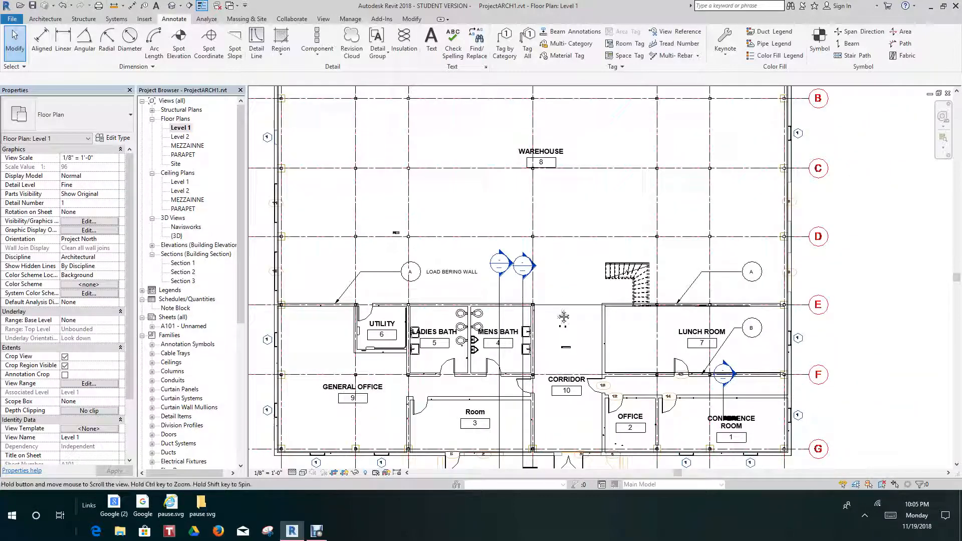
pyautogui.moveTo(564, 316); pyautogui.dragTo(548, 384, button='middle')
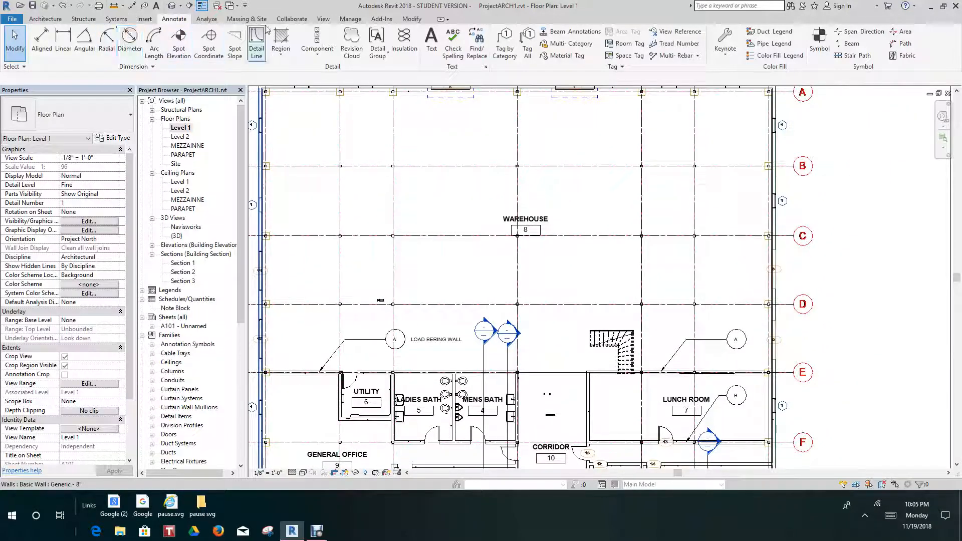
pyautogui.click(323, 18)
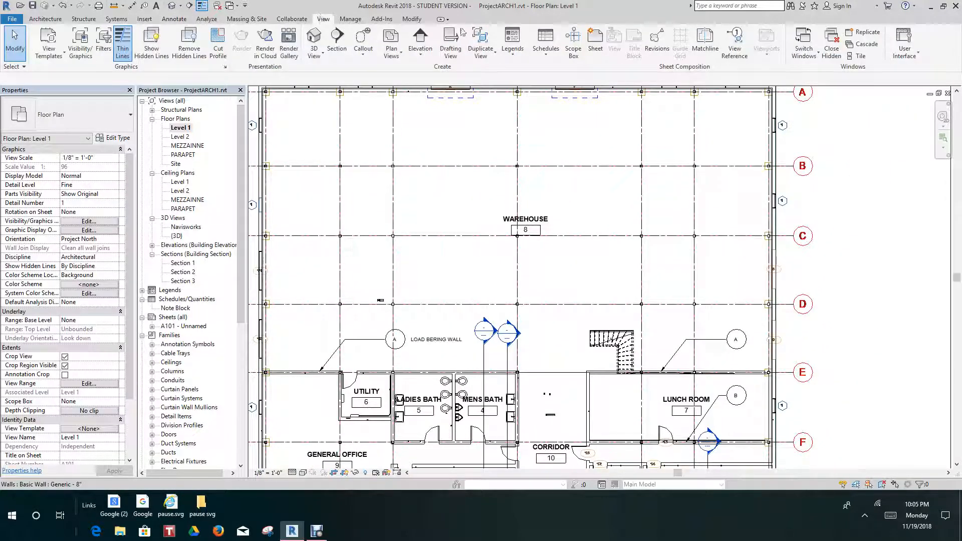
pyautogui.click(512, 59)
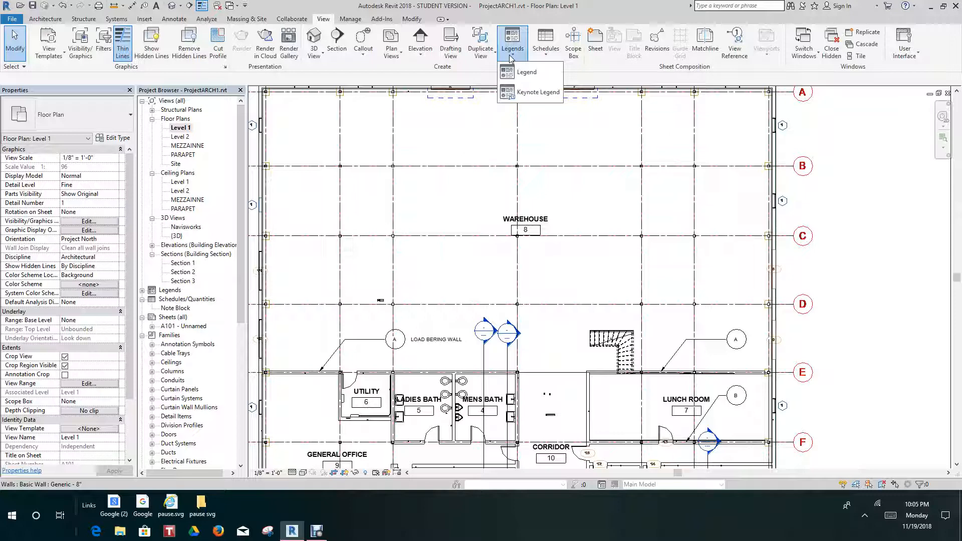
pyautogui.click(536, 92)
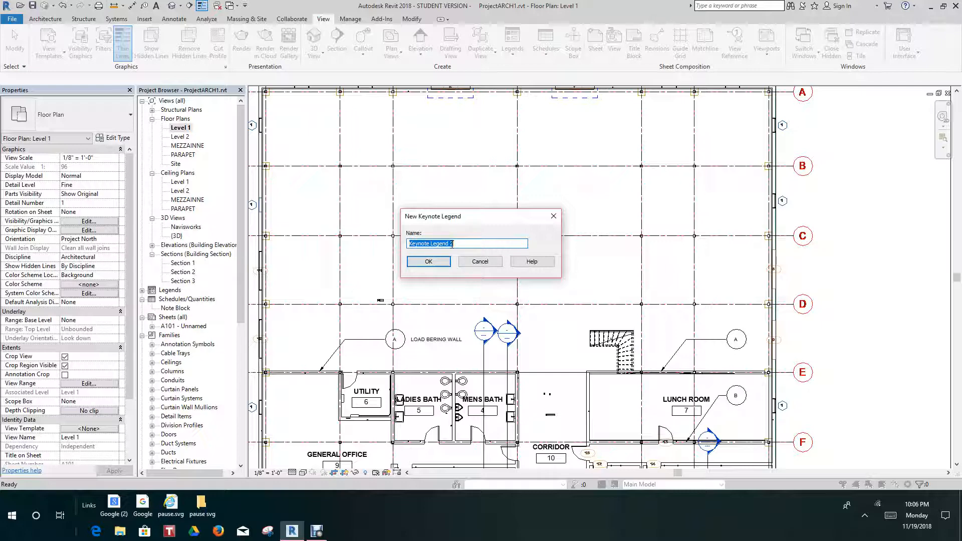
pyautogui.click(430, 262)
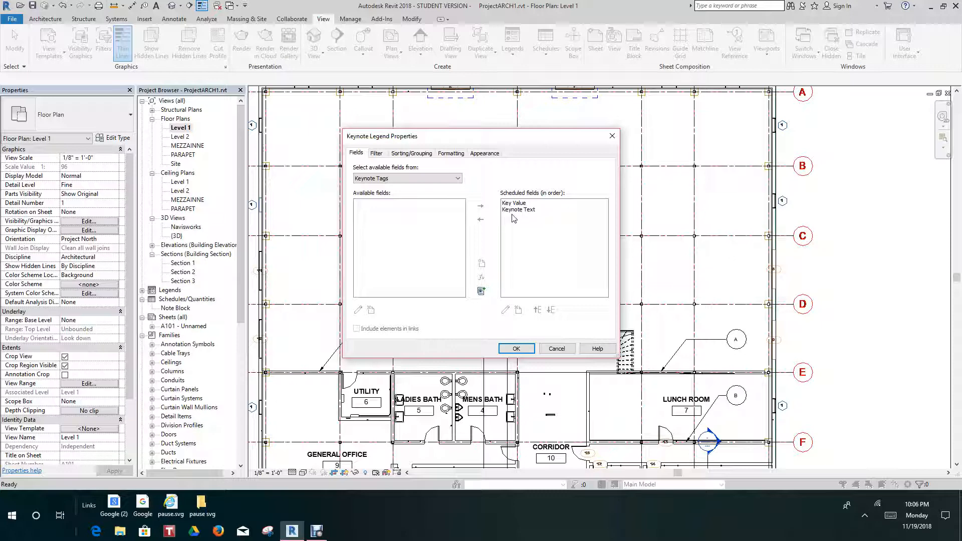
# Review the keynote legend's sorting and grouping settings and the formatting of the Key Value and Keynote Text fields
pyautogui.click(411, 155)
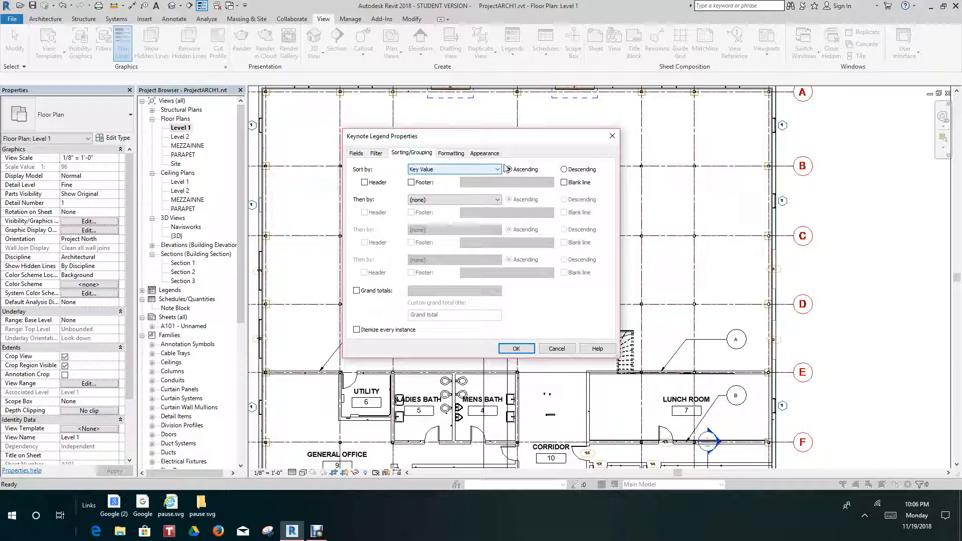
pyautogui.click(451, 155)
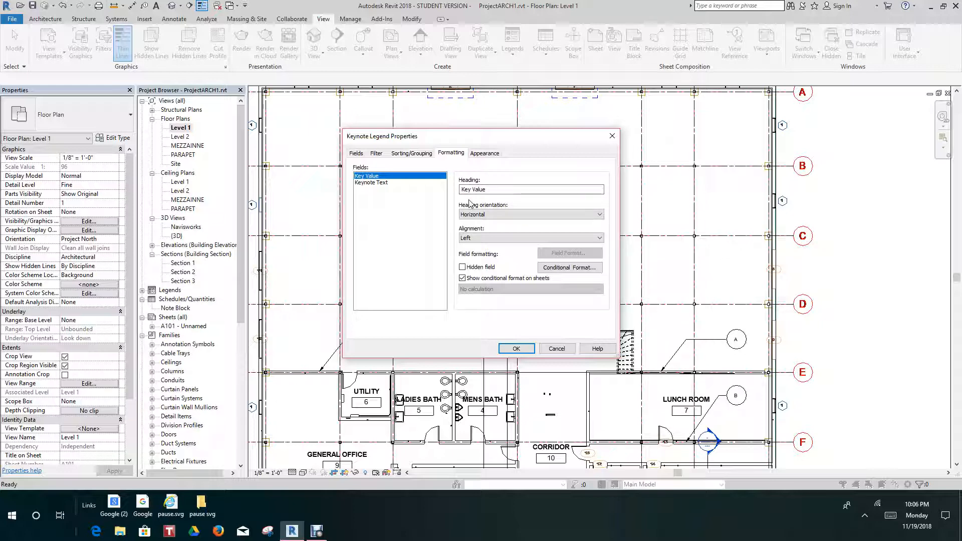
pyautogui.click(376, 183)
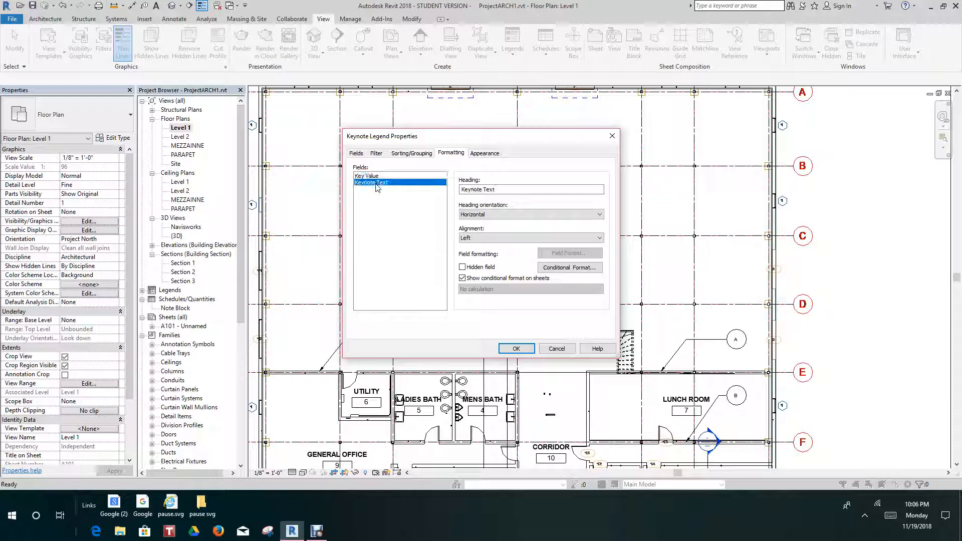
# Review the keynote legend's appearance settings, including the line styles available for grid lines and the outline, leaving the outline off
pyautogui.click(484, 154)
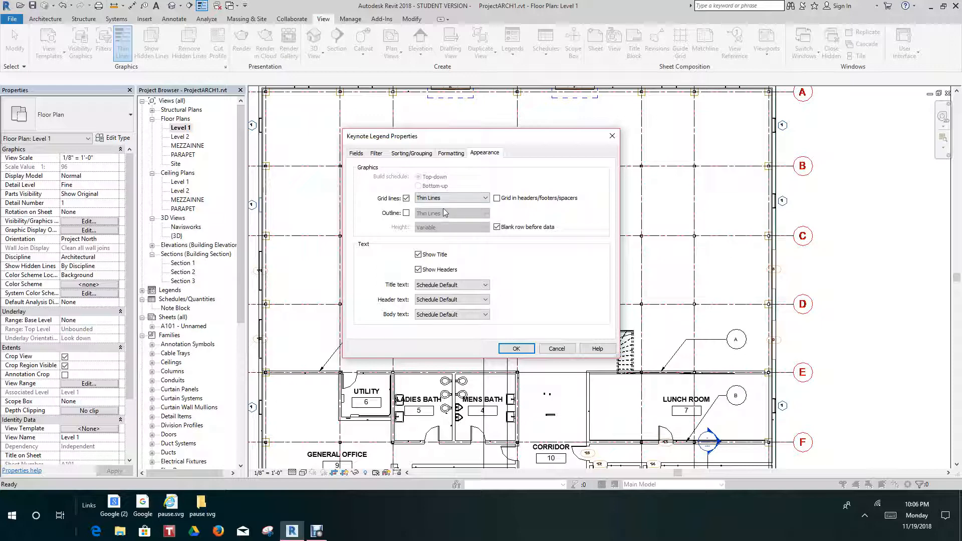
pyautogui.click(484, 199)
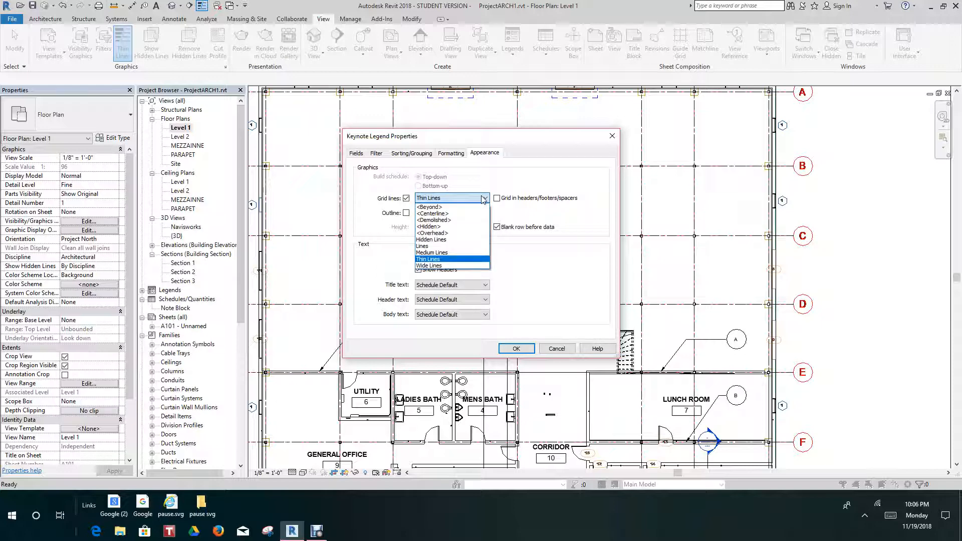
pyautogui.click(484, 200)
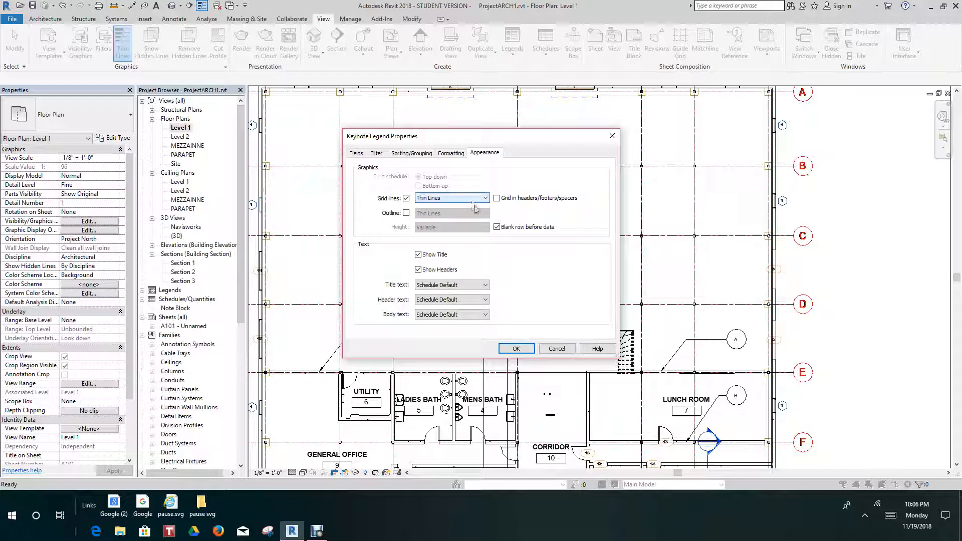
pyautogui.click(405, 213)
pyautogui.click(485, 214)
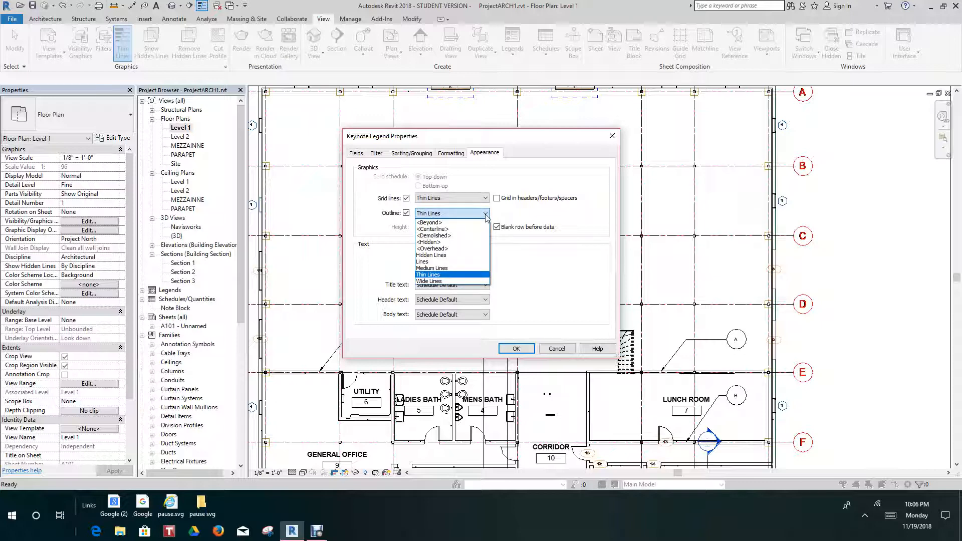
pyautogui.click(485, 215)
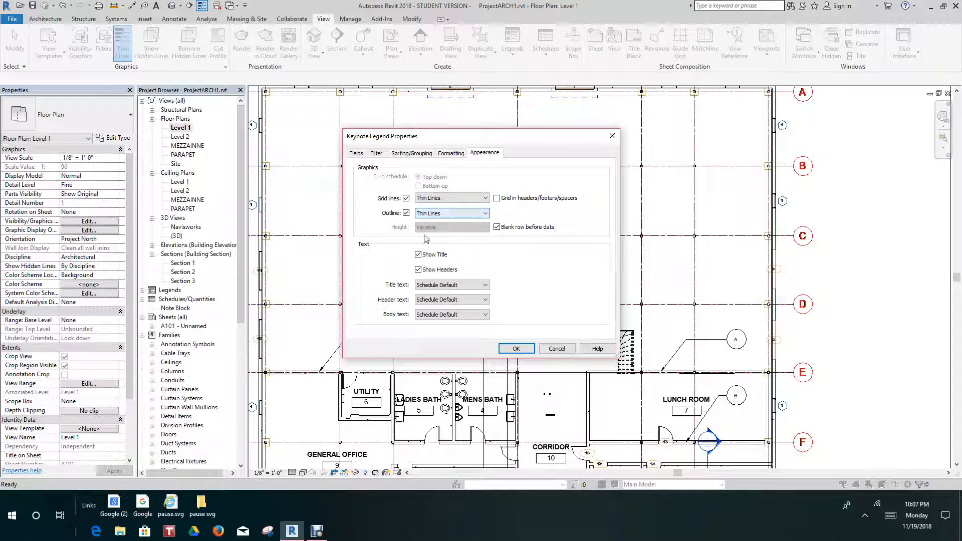
pyautogui.click(406, 213)
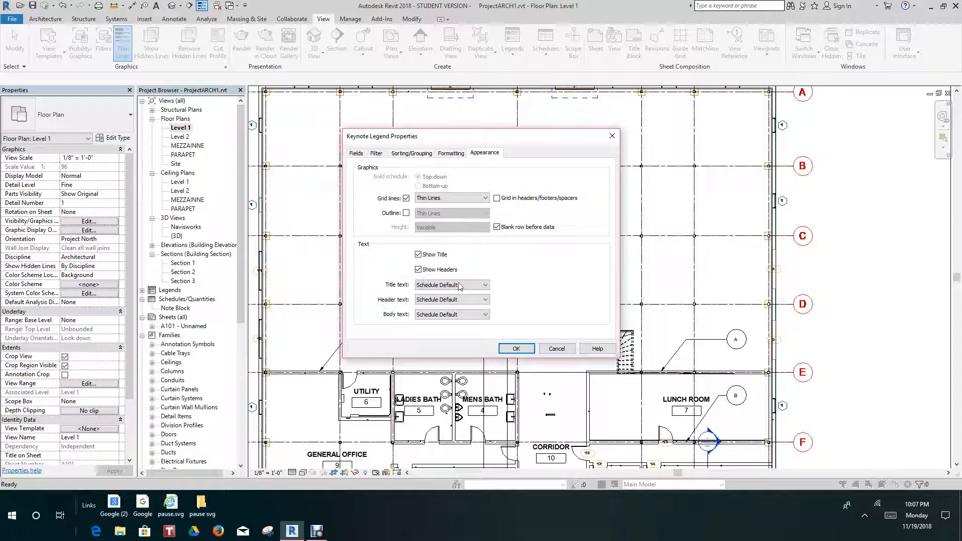
# Check the title text style choices, accept the keynote legend properties and close the legend view
pyautogui.click(484, 286)
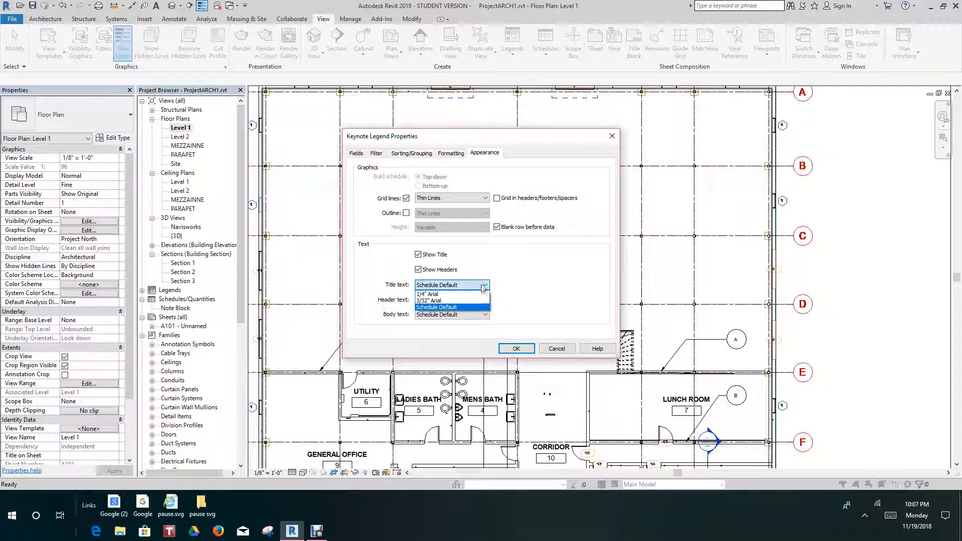
pyautogui.click(485, 284)
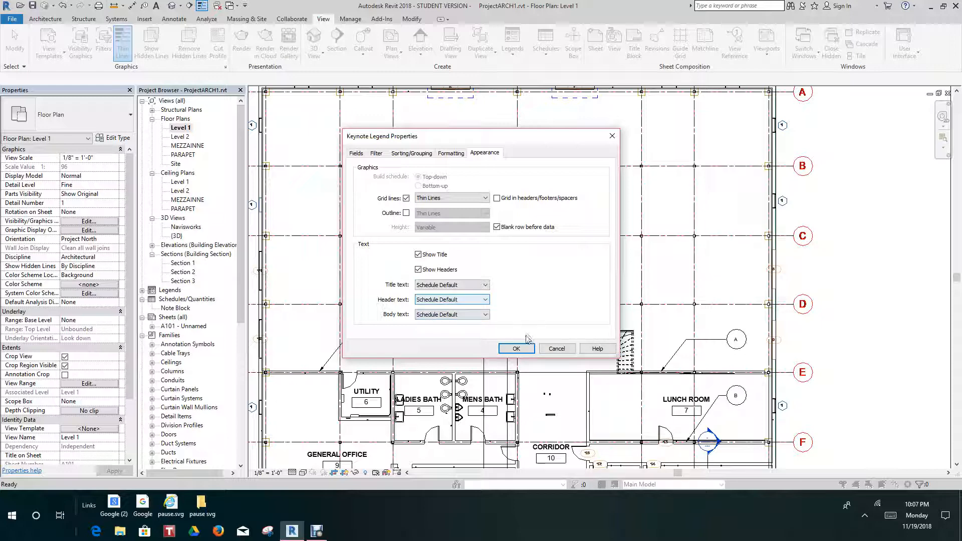
pyautogui.click(516, 348)
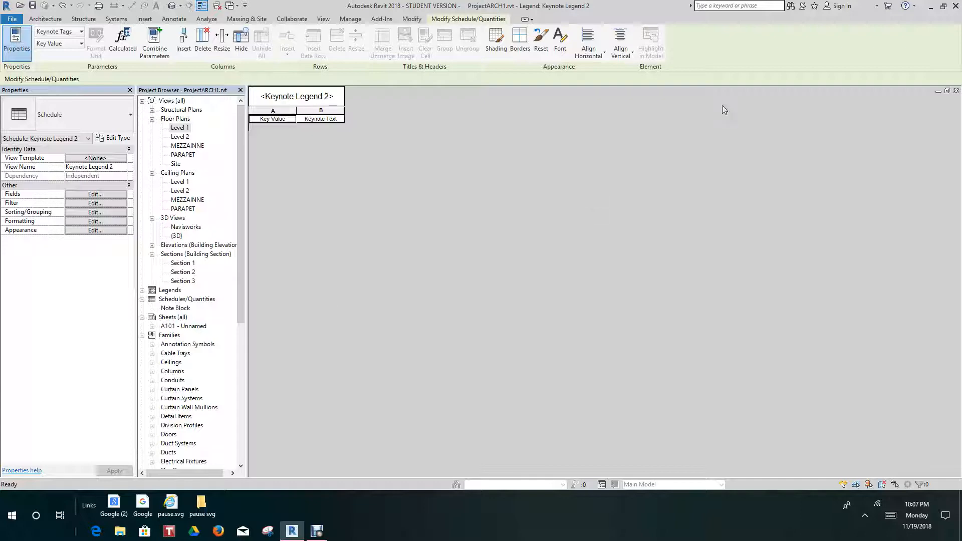
pyautogui.click(955, 91)
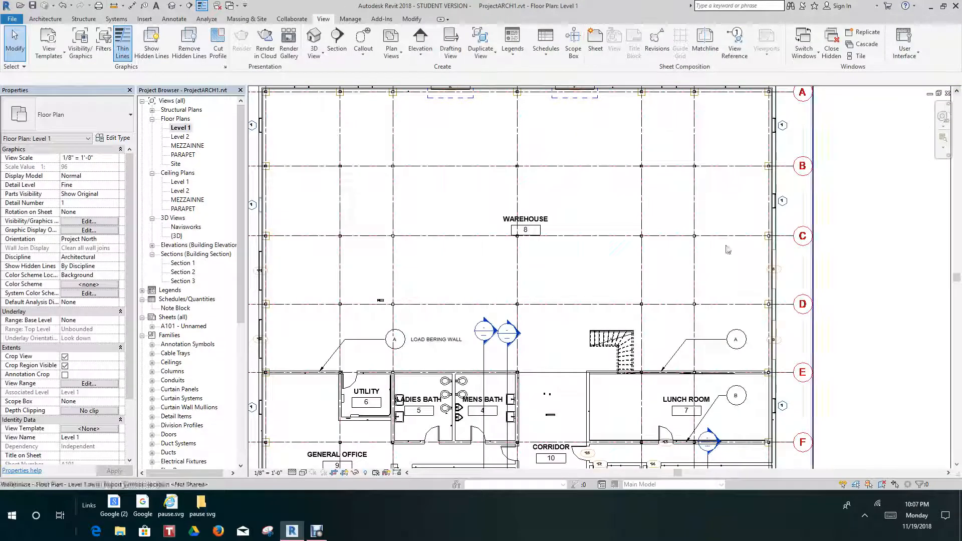
pyautogui.scroll(-4, 501, 314)
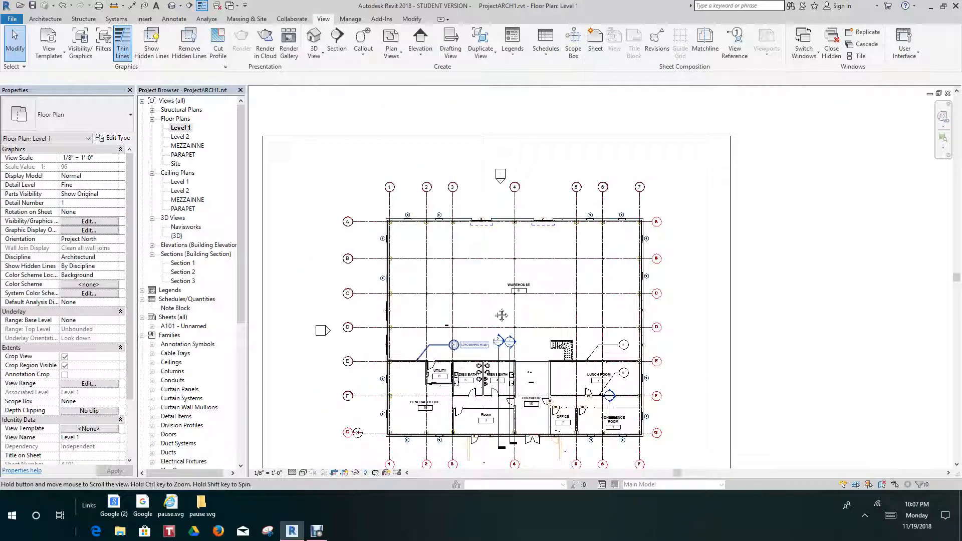
pyautogui.moveTo(501, 315); pyautogui.dragTo(537, 216, button='middle')
pyautogui.scroll(-1, 452, 278)
pyautogui.moveTo(452, 278); pyautogui.dragTo(478, 258, button='middle')
pyautogui.scroll(-1, 478, 258)
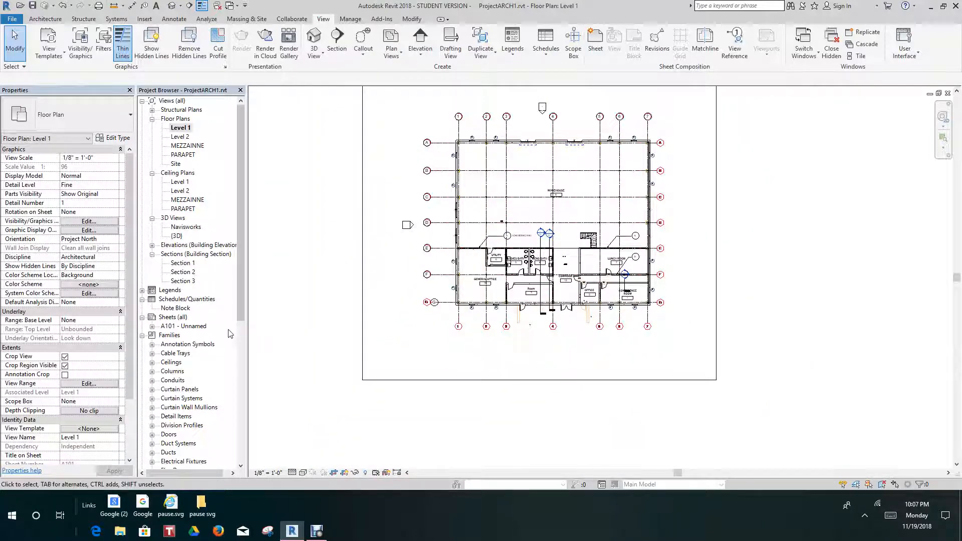
# Find the project's loaded families and expand the Annotation Symbols category
pyautogui.scroll(-2, 232, 305)
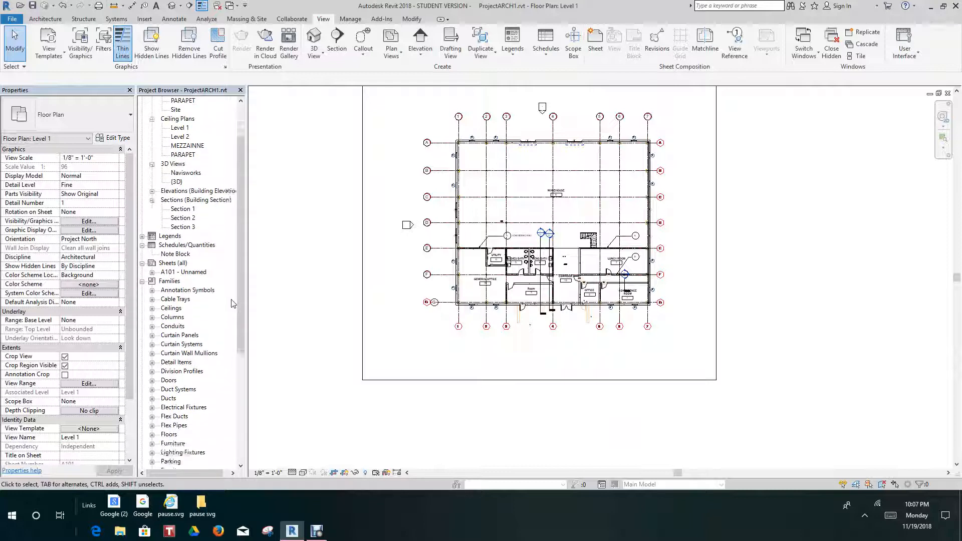
pyautogui.scroll(-1, 232, 303)
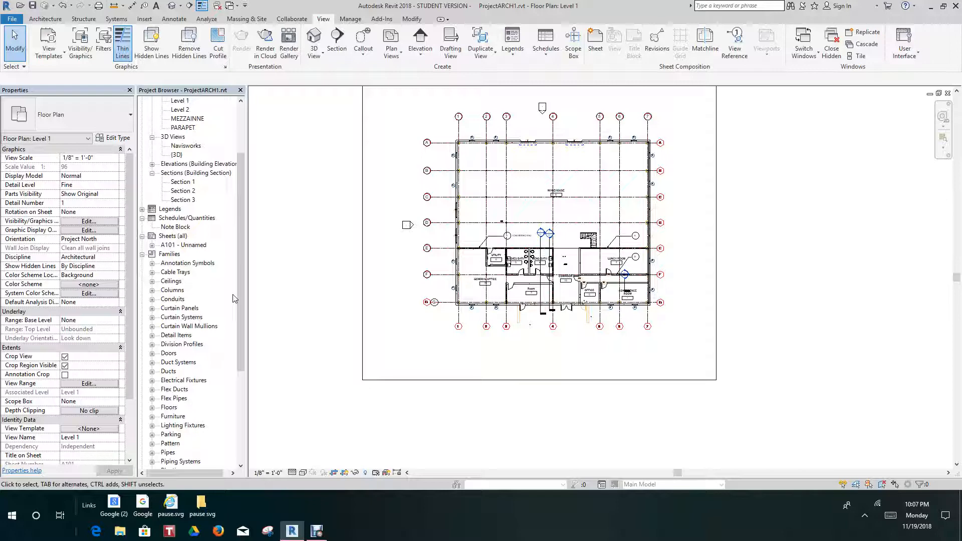
pyautogui.scroll(-2, 249, 274)
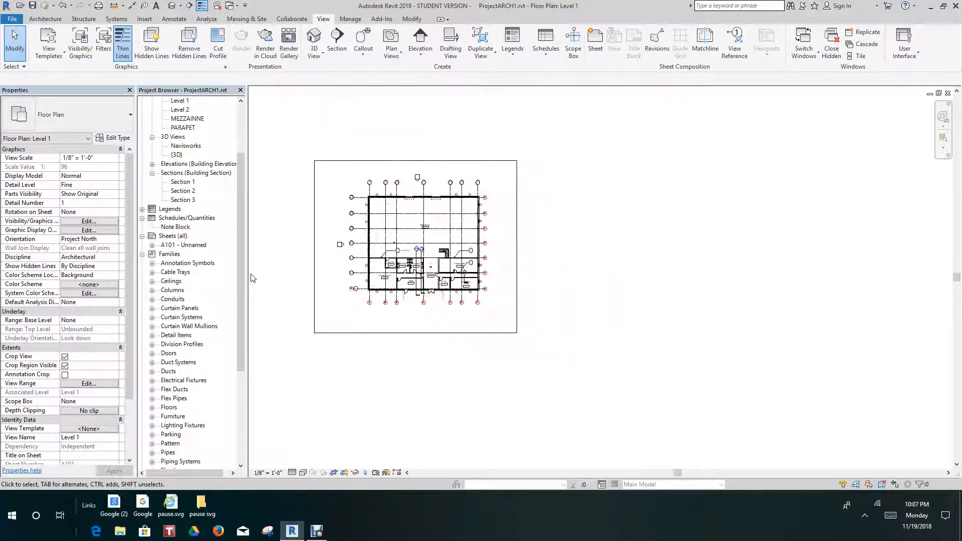
pyautogui.scroll(1, 245, 275)
pyautogui.scroll(-3, 242, 274)
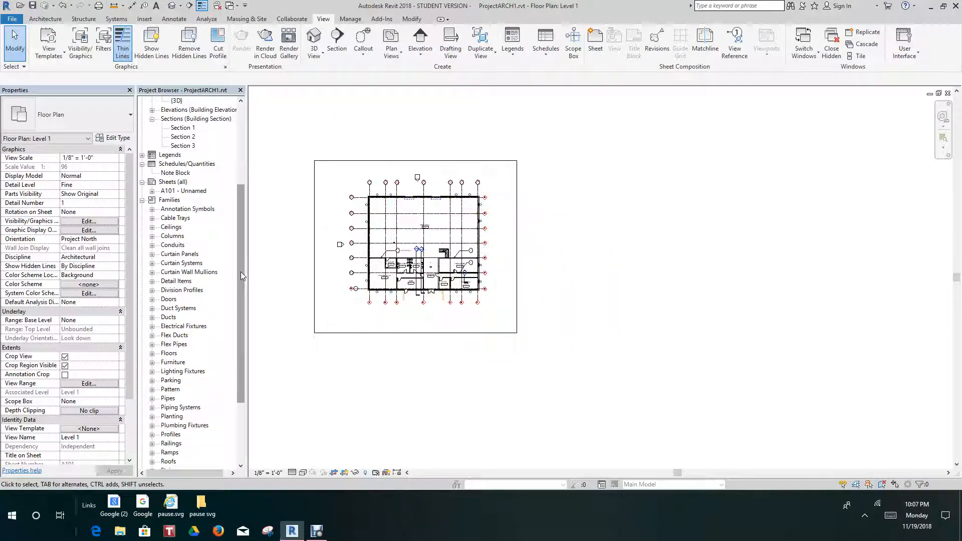
pyautogui.scroll(-3, 240, 271)
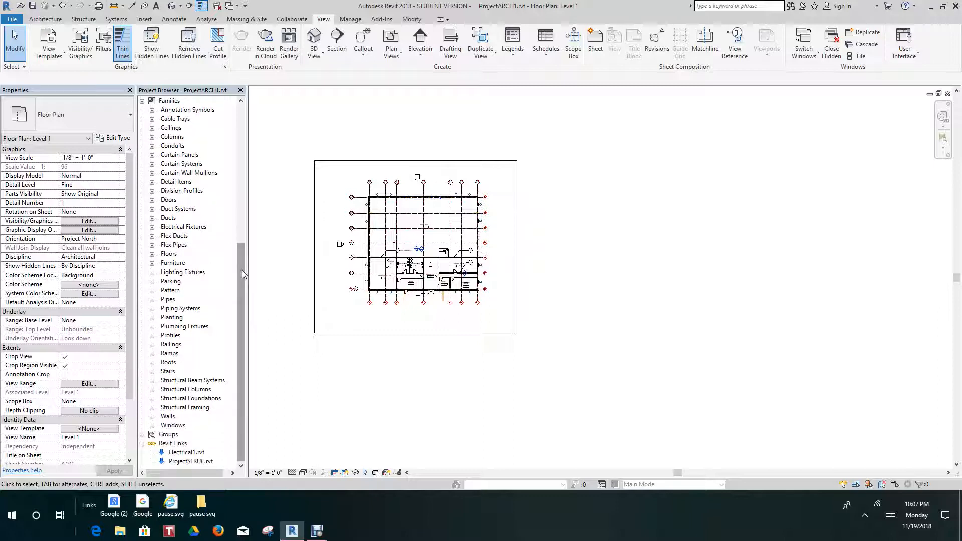
pyautogui.scroll(3, 242, 266)
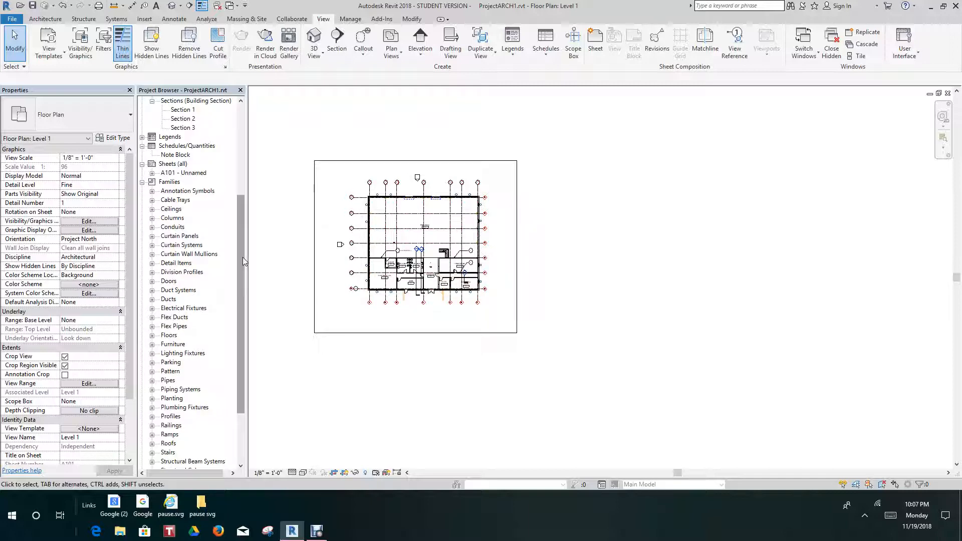
pyautogui.click(152, 191)
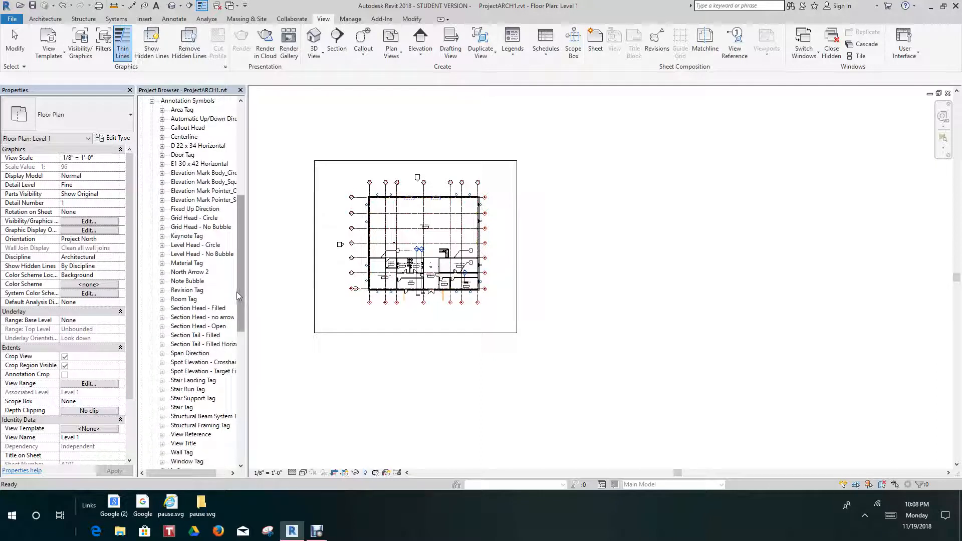
# Look through the annotation symbol families and examine the types contained in Keynote Tag
pyautogui.scroll(2, 237, 292)
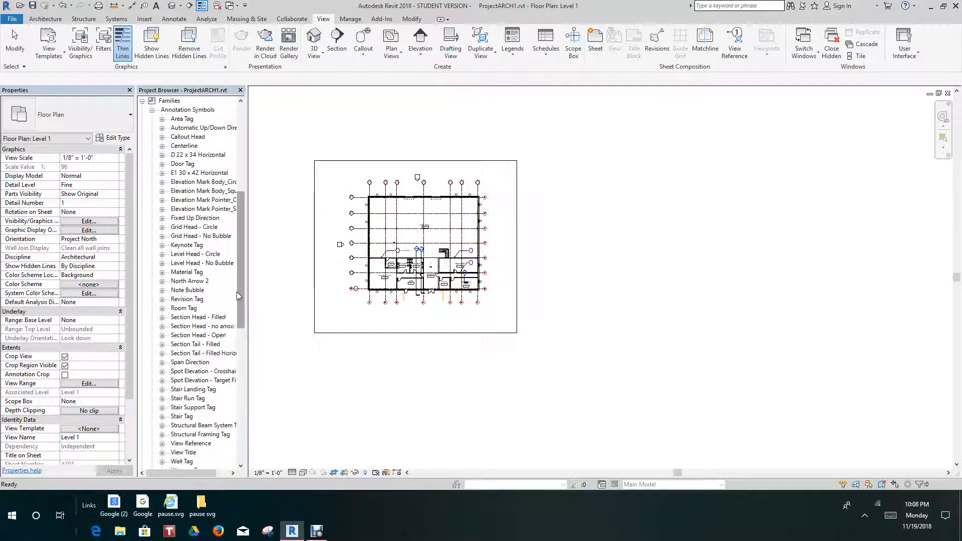
pyautogui.scroll(-3, 237, 293)
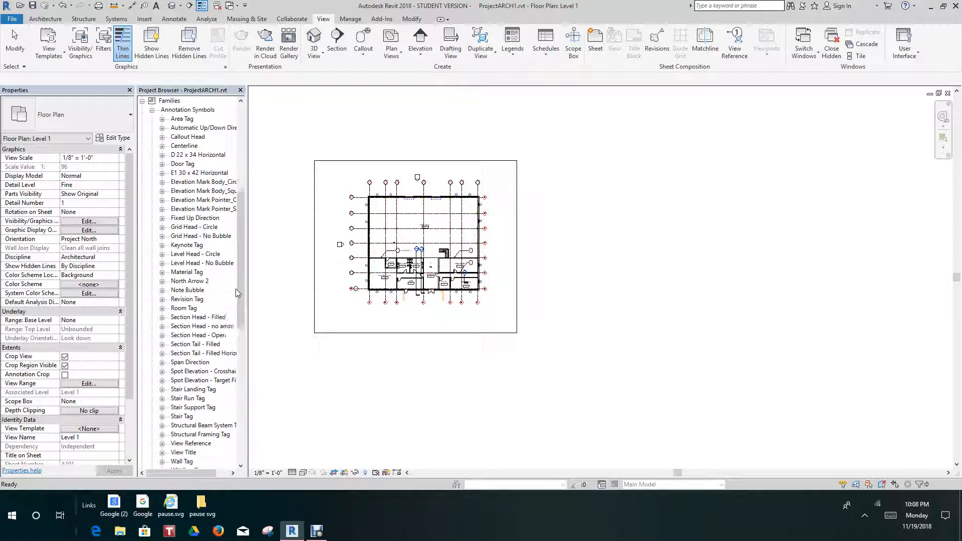
pyautogui.scroll(-2, 237, 292)
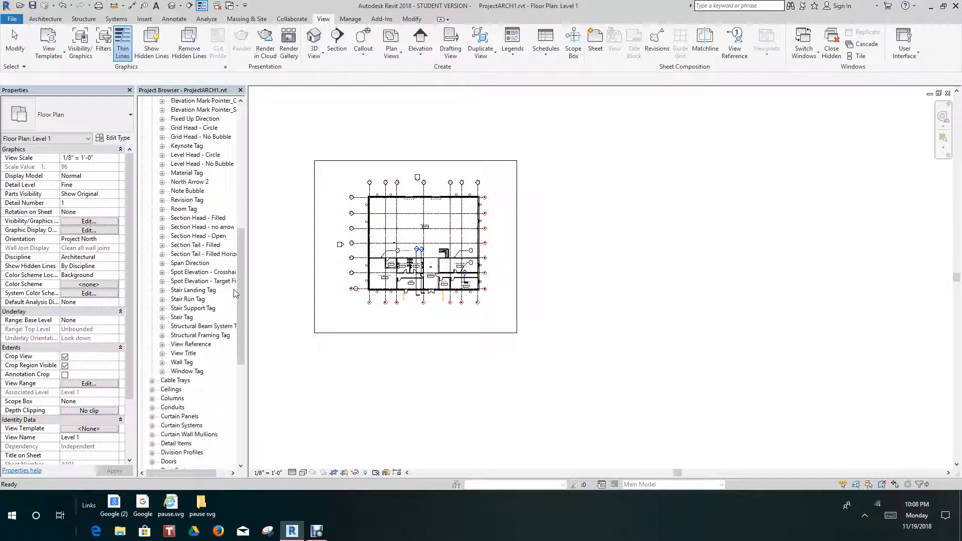
pyautogui.scroll(-1, 233, 290)
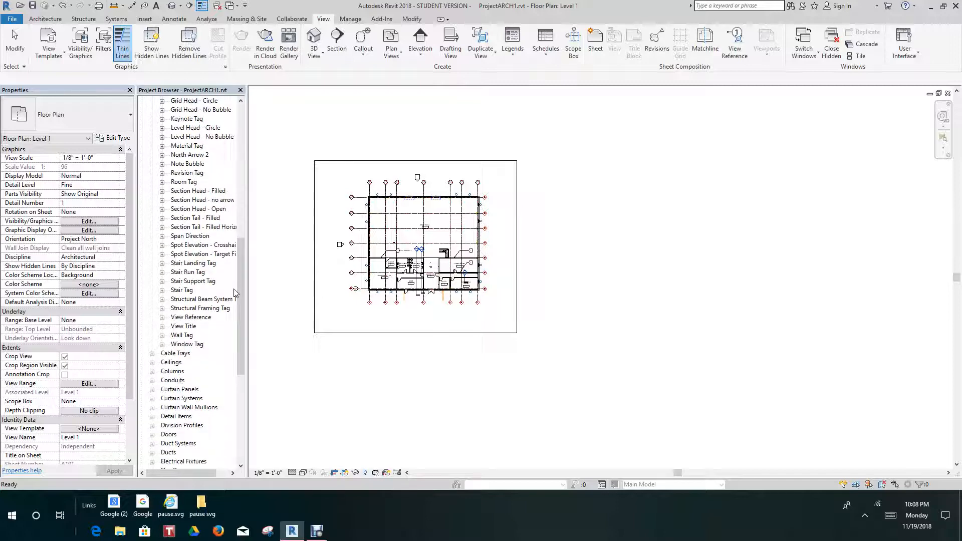
pyautogui.scroll(-2, 235, 293)
pyautogui.scroll(2, 235, 292)
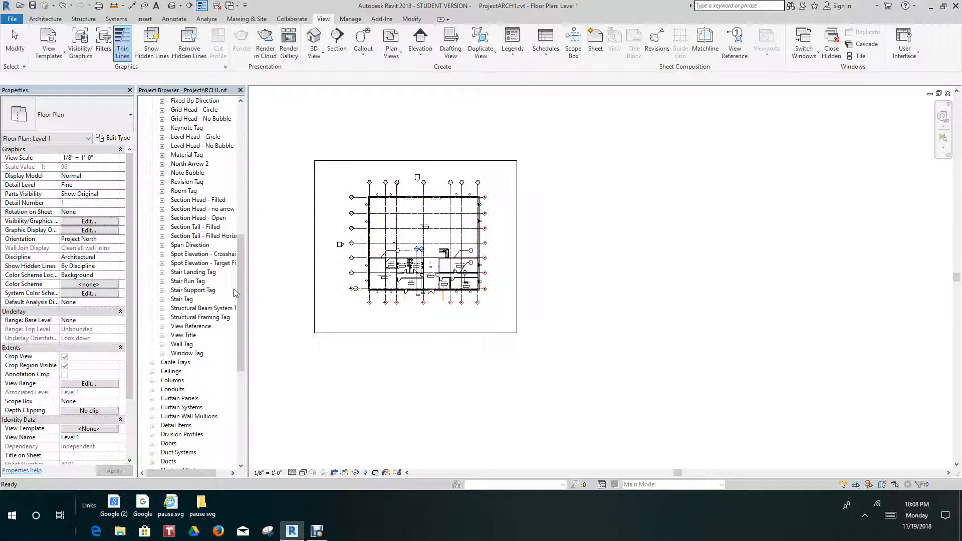
pyautogui.scroll(2, 234, 293)
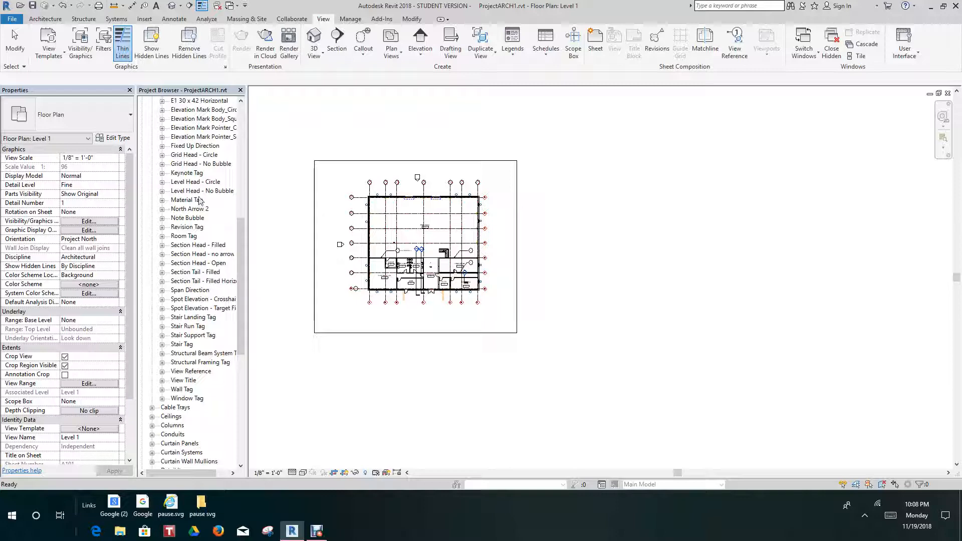
pyautogui.click(162, 174)
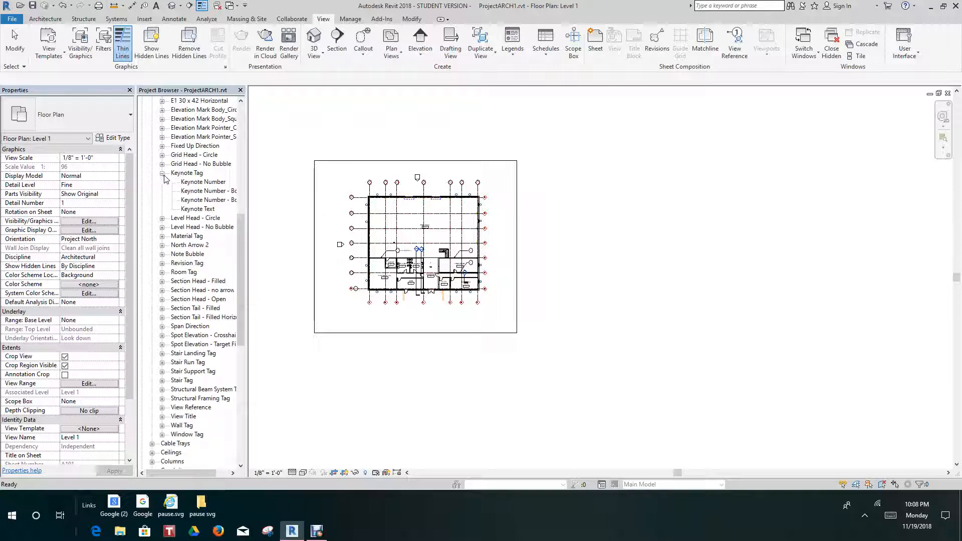
pyautogui.click(162, 173)
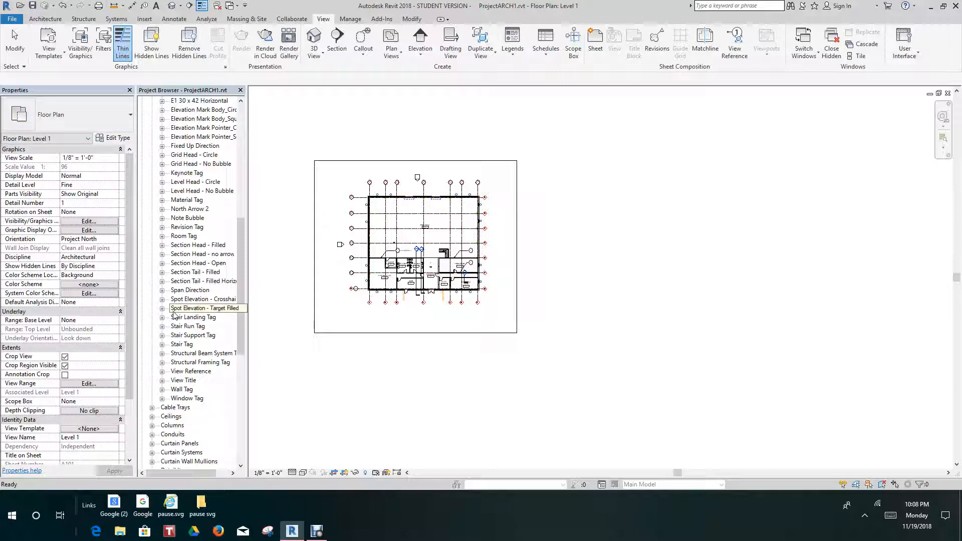
# Open the Keynote Tag family for editing and show its label close up
pyautogui.rightClick(198, 173)
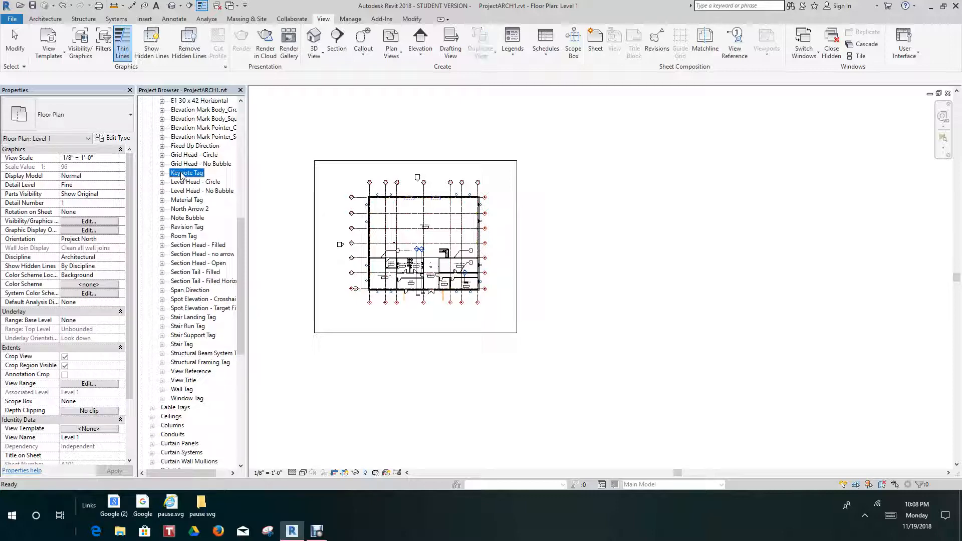
pyautogui.click(209, 219)
pyautogui.scroll(5, 567, 294)
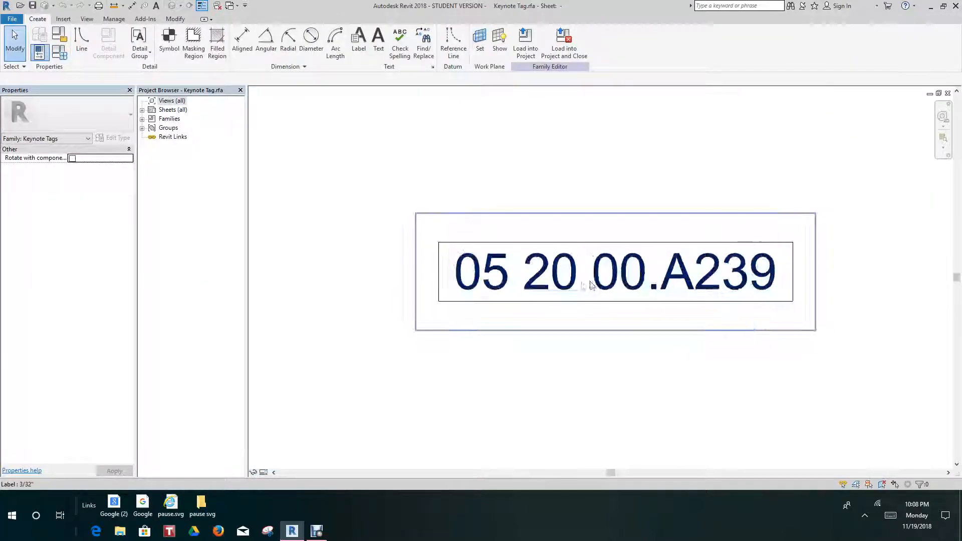
pyautogui.moveTo(505, 327); pyautogui.dragTo(505, 317, button='middle')
pyautogui.scroll(-2, 505, 317)
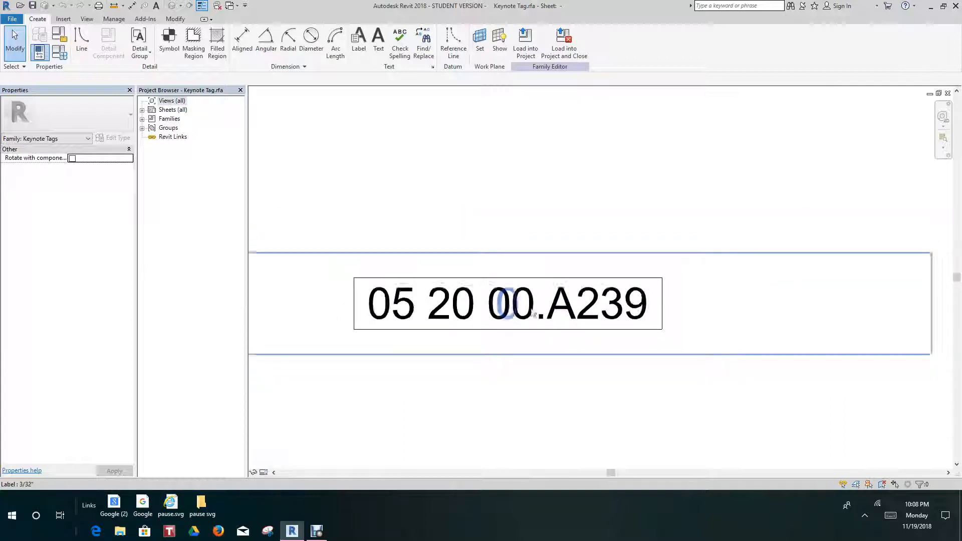
pyautogui.moveTo(554, 380); pyautogui.dragTo(569, 333, button='middle')
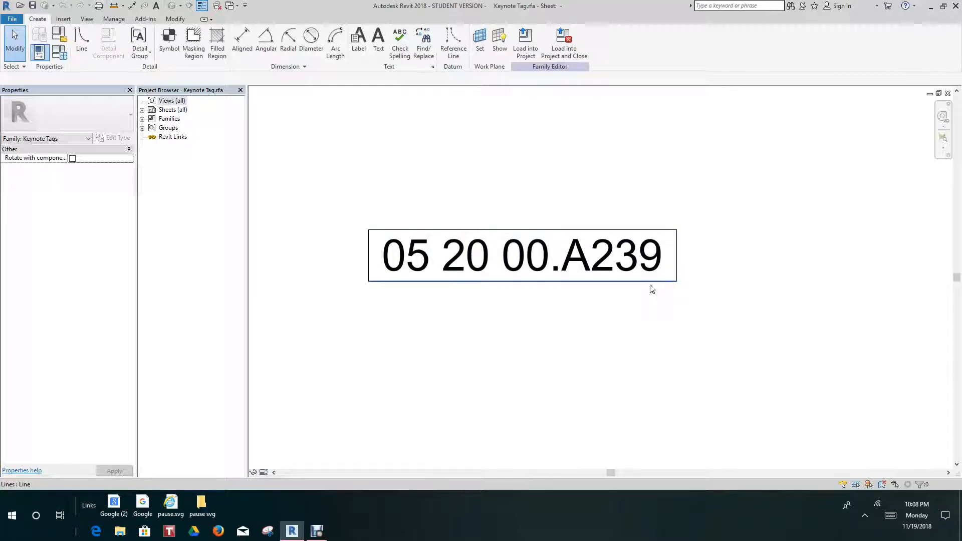
# Review the type properties of the keynote number label, browse the available text fonts and accept the settings
pyautogui.click(615, 271)
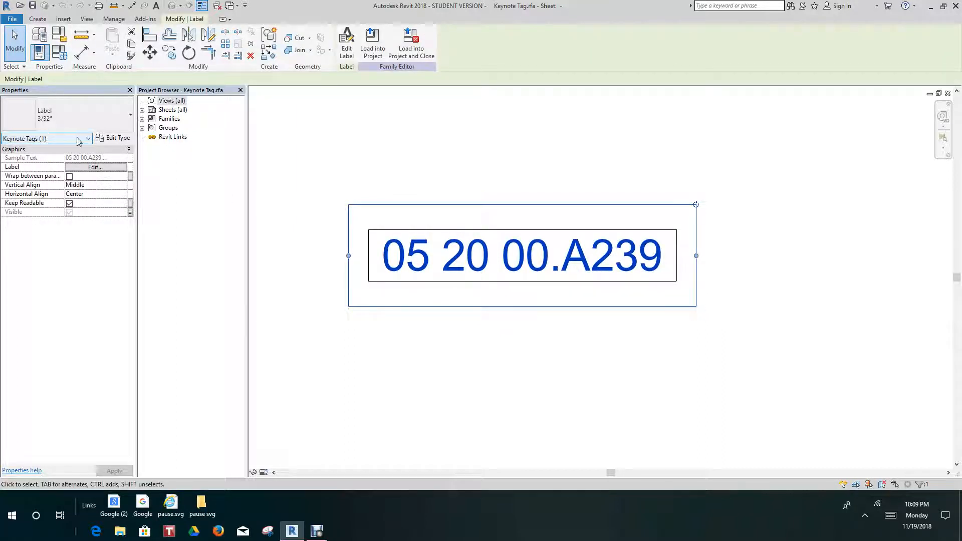
pyautogui.click(116, 138)
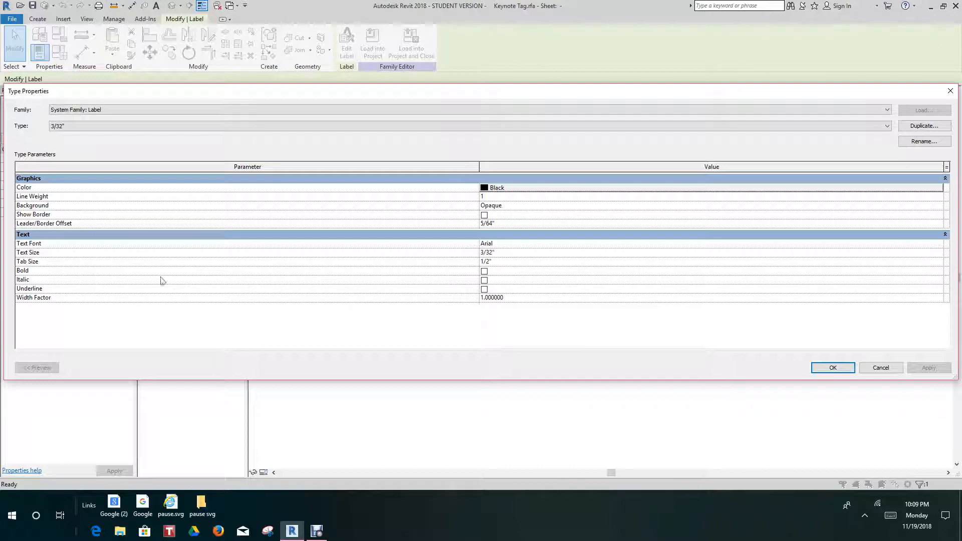
pyautogui.click(939, 253)
pyautogui.click(938, 244)
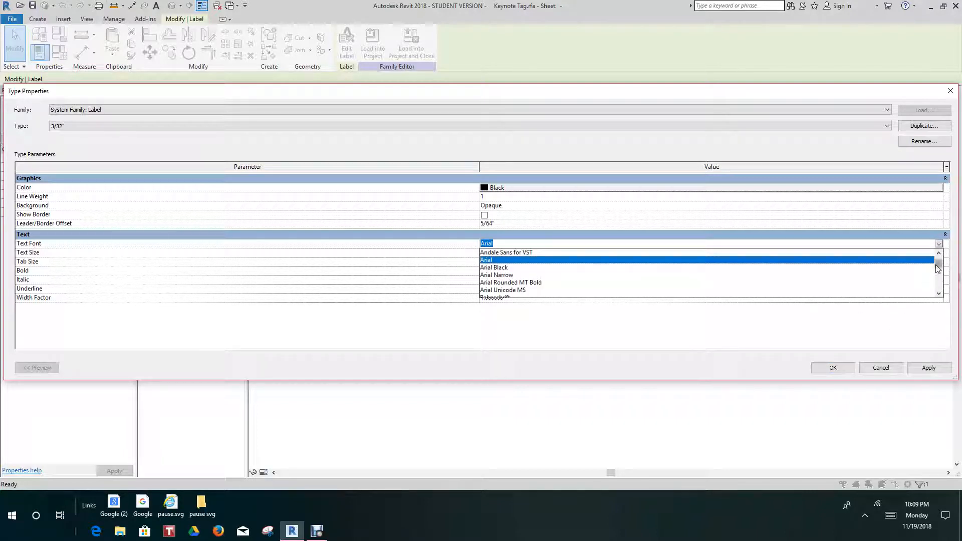
pyautogui.moveTo(938, 265); pyautogui.dragTo(945, 296)
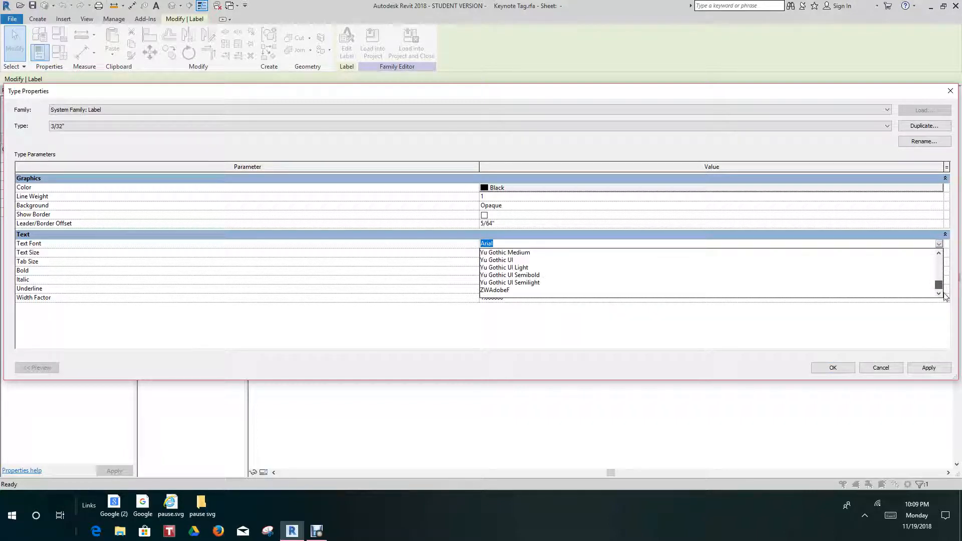
pyautogui.click(805, 432)
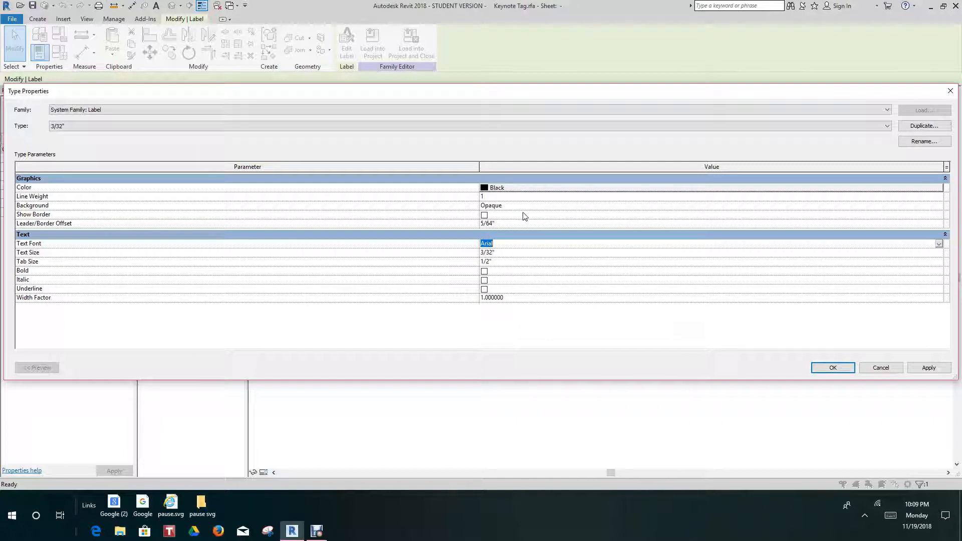
pyautogui.click(830, 368)
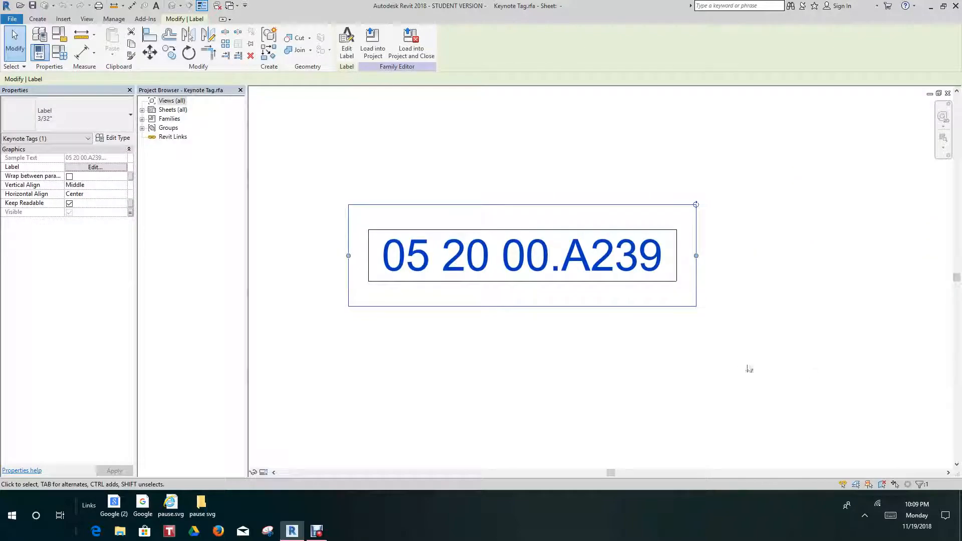
# Check which category and label parameters the keynote number label uses in Edit Label, and accept them
pyautogui.scroll(-3, 686, 351)
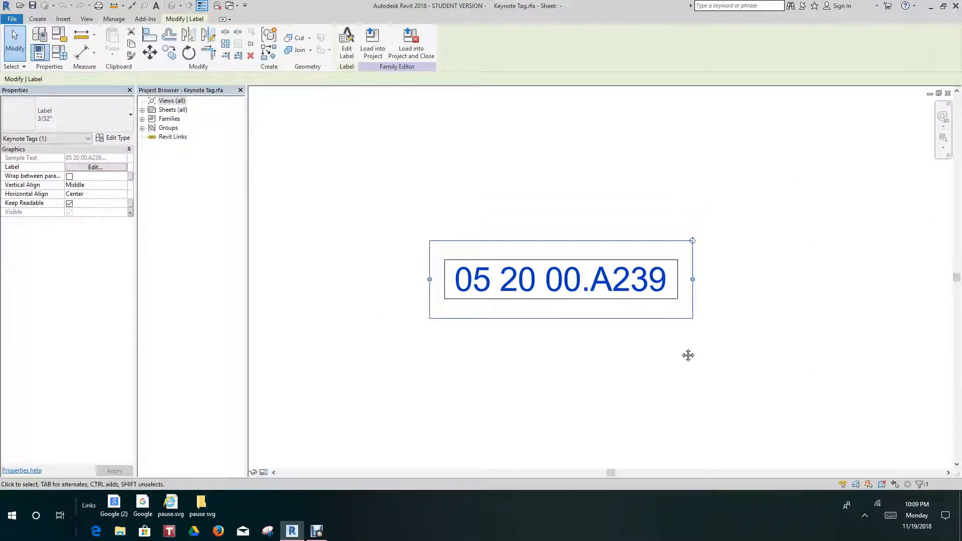
pyautogui.scroll(2, 565, 315)
pyautogui.click(528, 386)
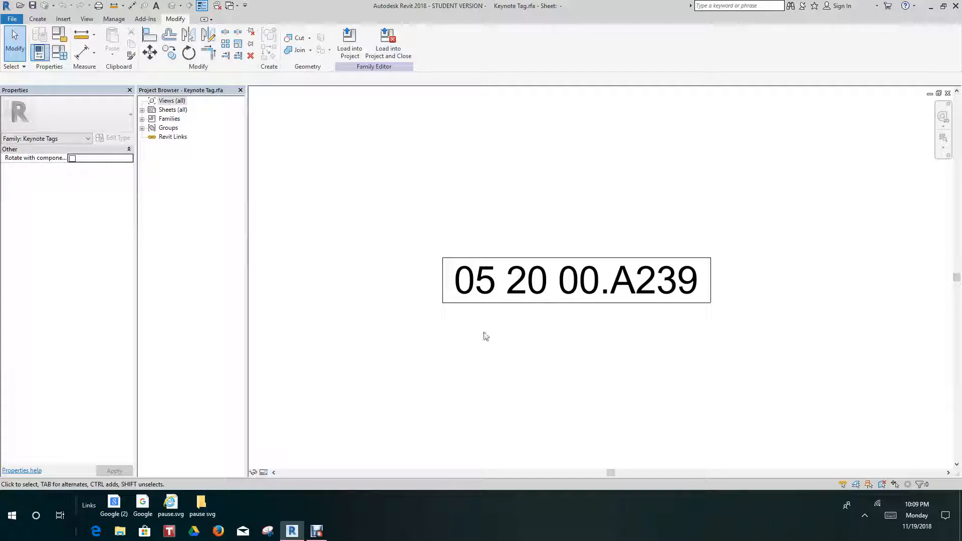
pyautogui.click(481, 325)
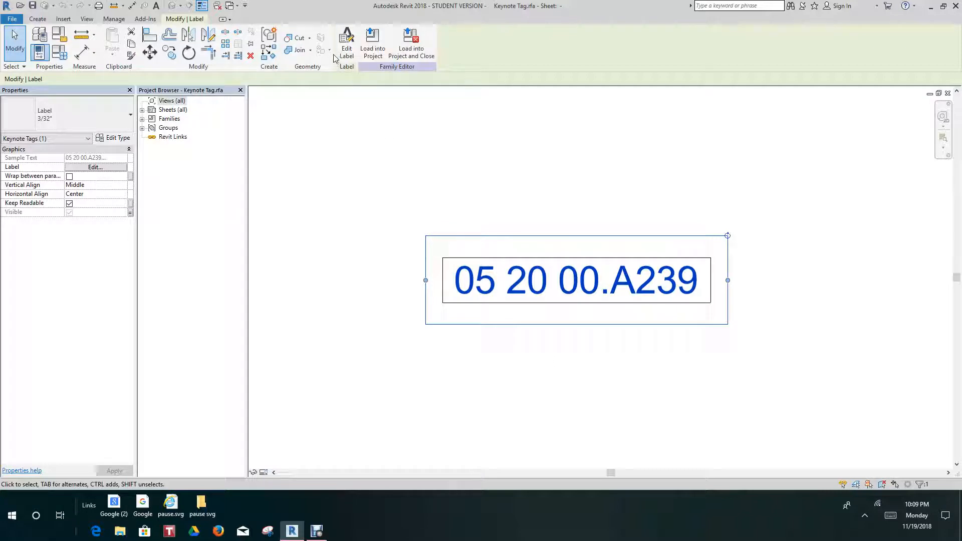
pyautogui.click(347, 44)
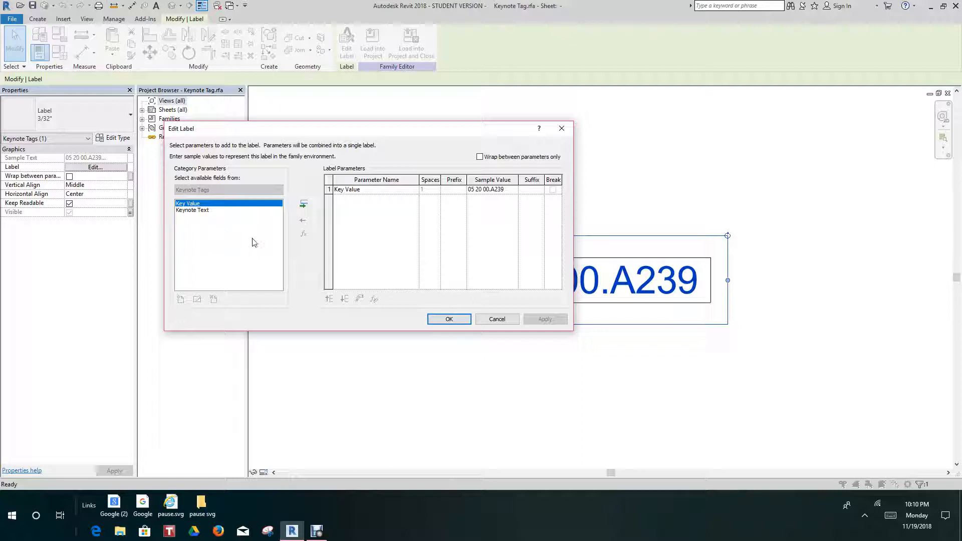
pyautogui.click(446, 320)
# Set the Box Size parameter of the Keynote Number family type to 0' 1" and apply it
pyautogui.click(61, 52)
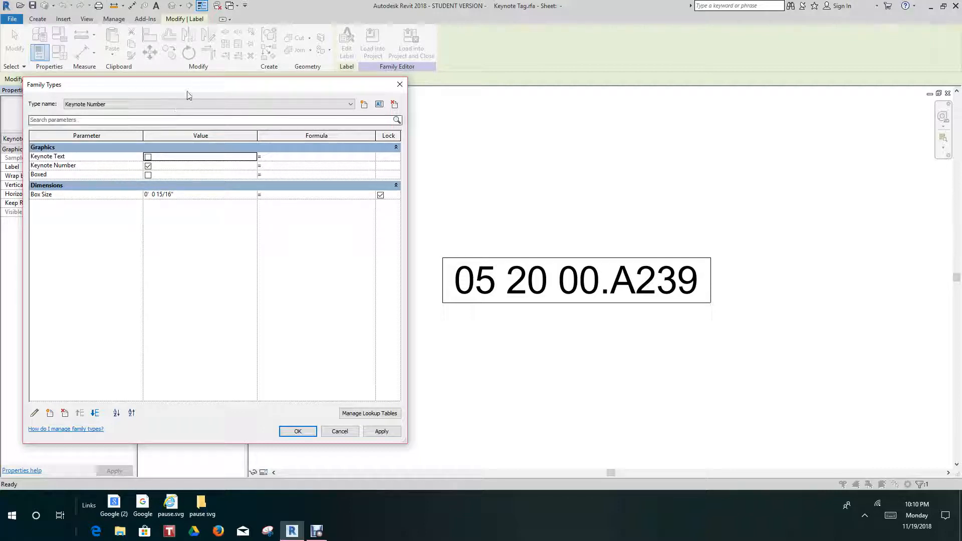
pyautogui.moveTo(199, 88); pyautogui.dragTo(379, 102)
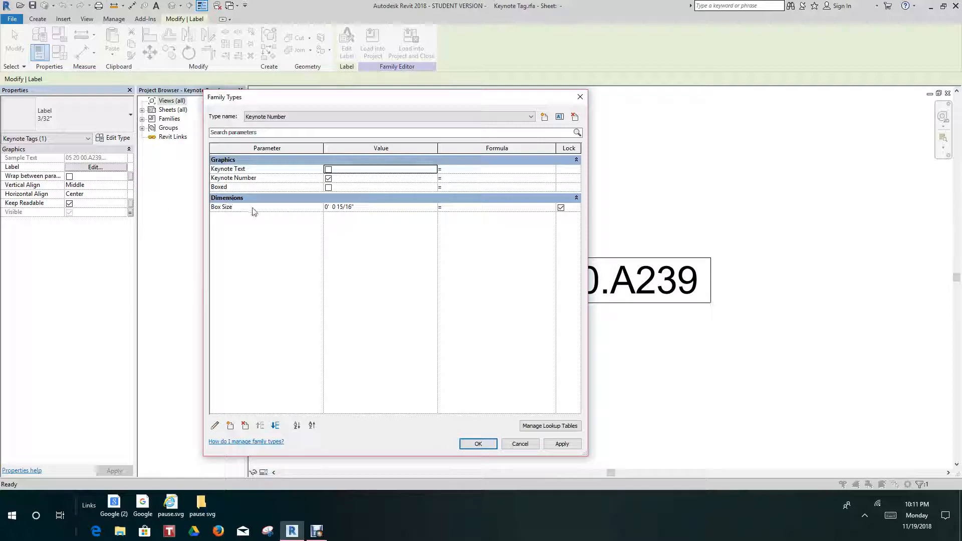
pyautogui.click(339, 209)
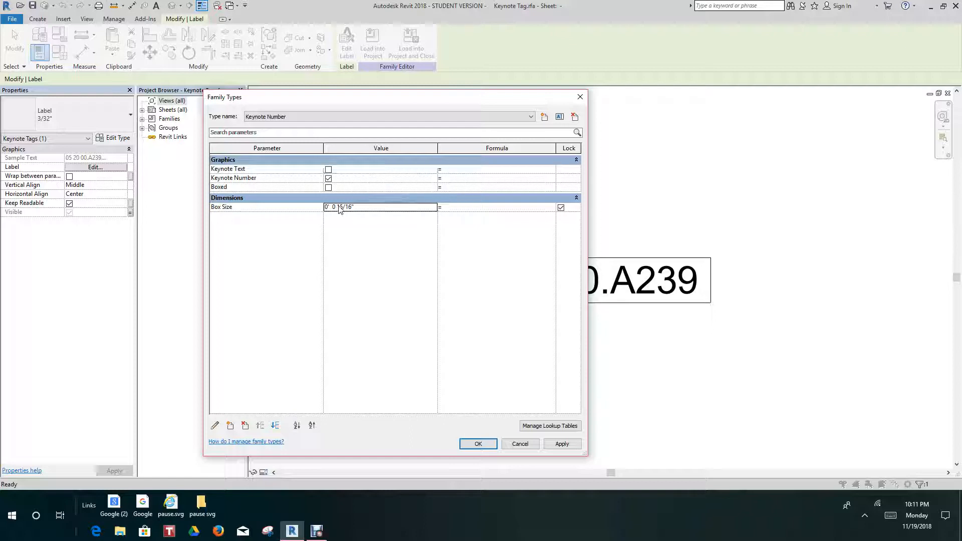
pyautogui.moveTo(357, 207)
pyautogui.mouseDown()
pyautogui.moveTo(329, 205)
pyautogui.moveTo(338, 208)
pyautogui.mouseUp()
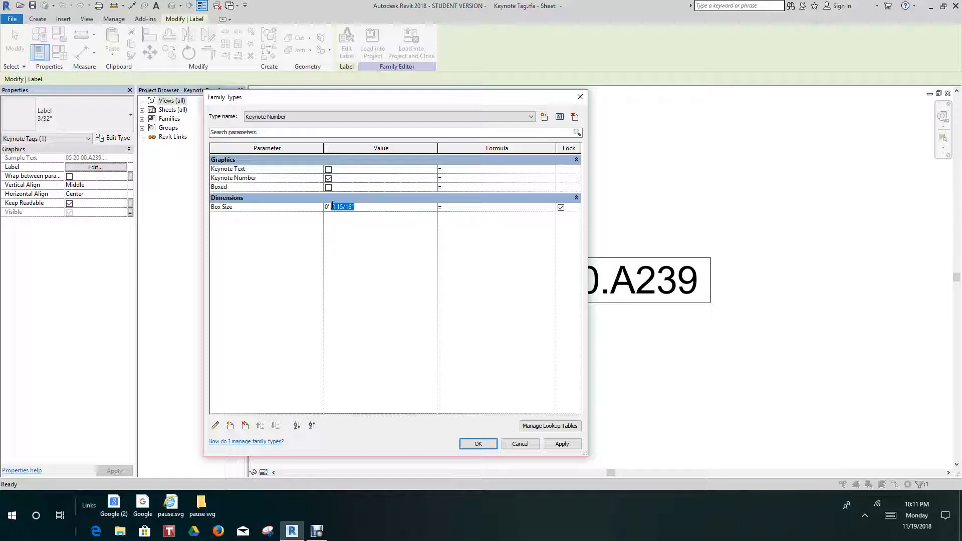
pyautogui.write('1')
pyautogui.click(554, 444)
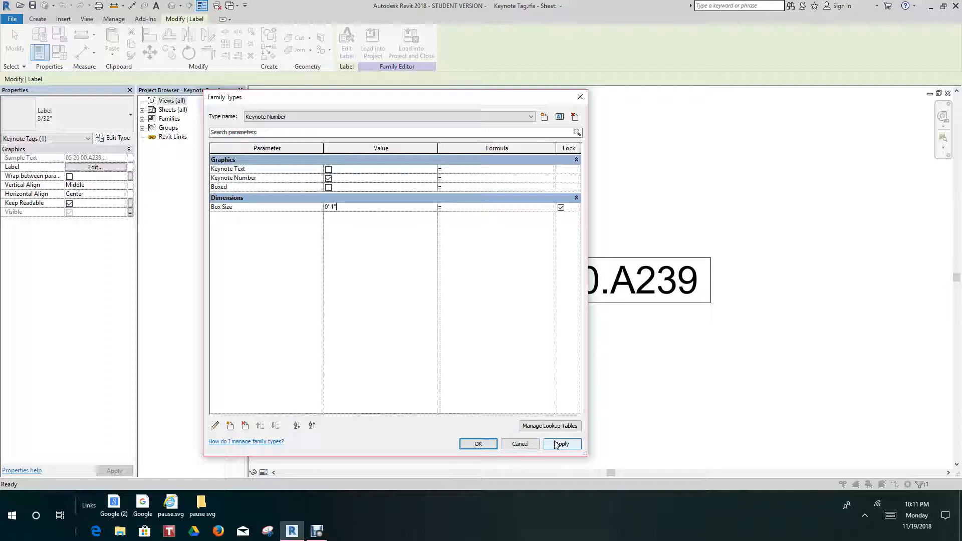
pyautogui.click(476, 444)
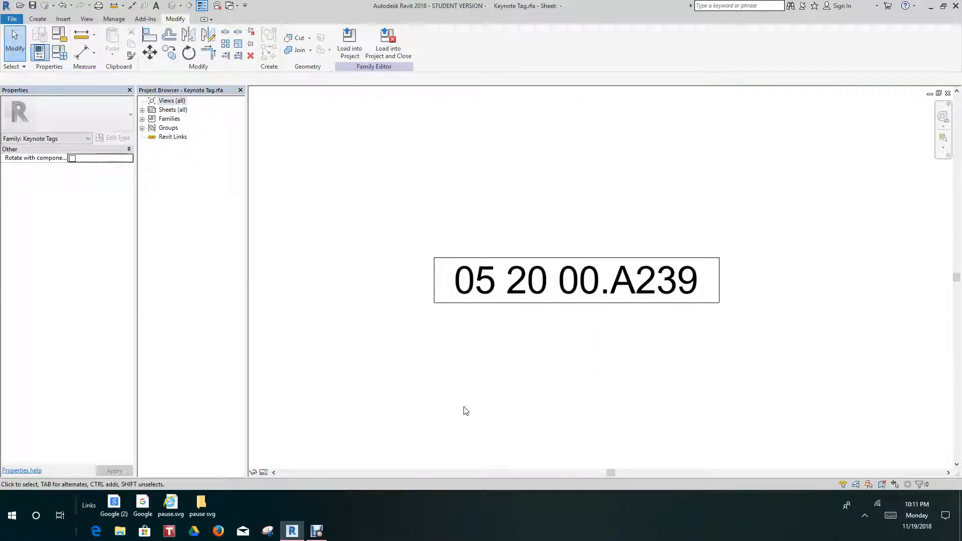
# Examine the fit of the resized box around the keynote number text and select the label
pyautogui.scroll(-2, 484, 353)
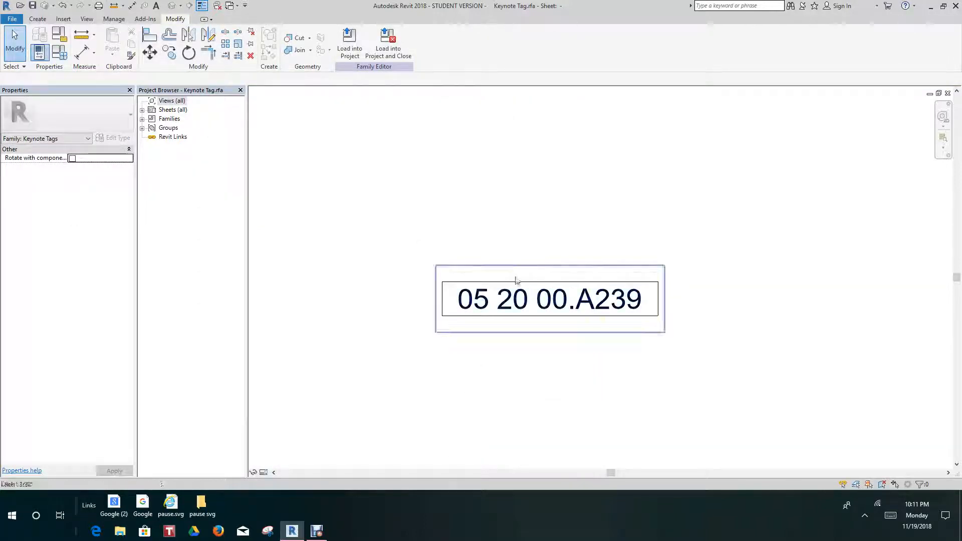
pyautogui.scroll(2, 516, 279)
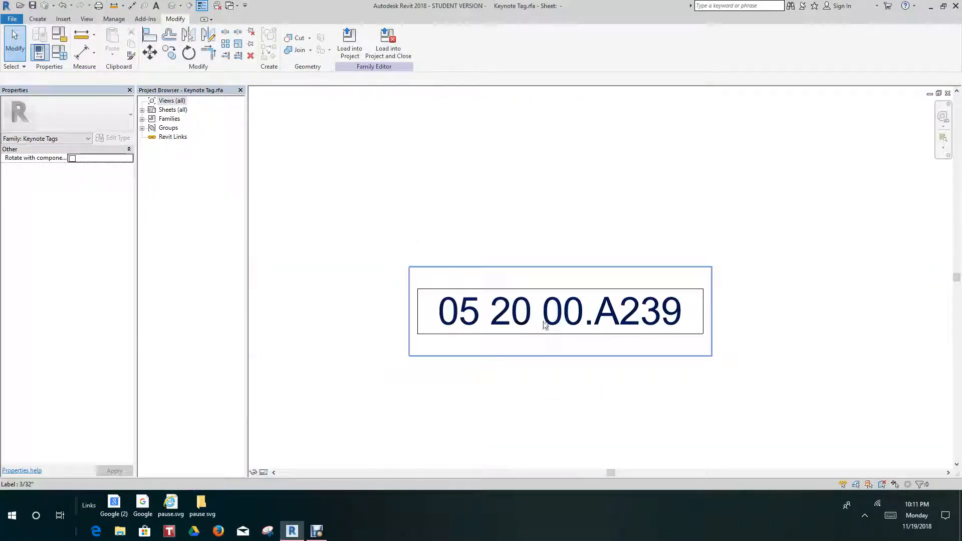
pyautogui.moveTo(545, 325); pyautogui.dragTo(506, 307, button='middle')
pyautogui.scroll(2, 515, 317)
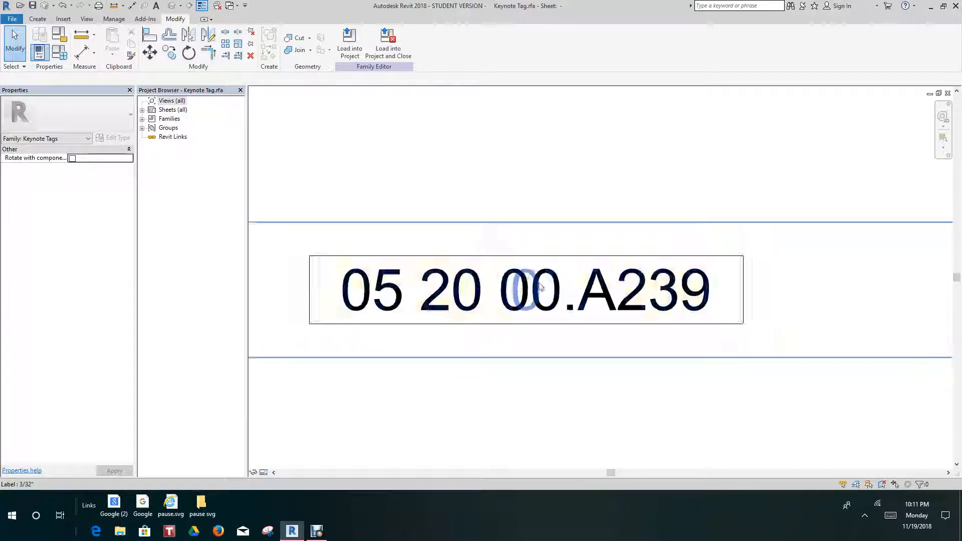
pyautogui.scroll(-1, 568, 326)
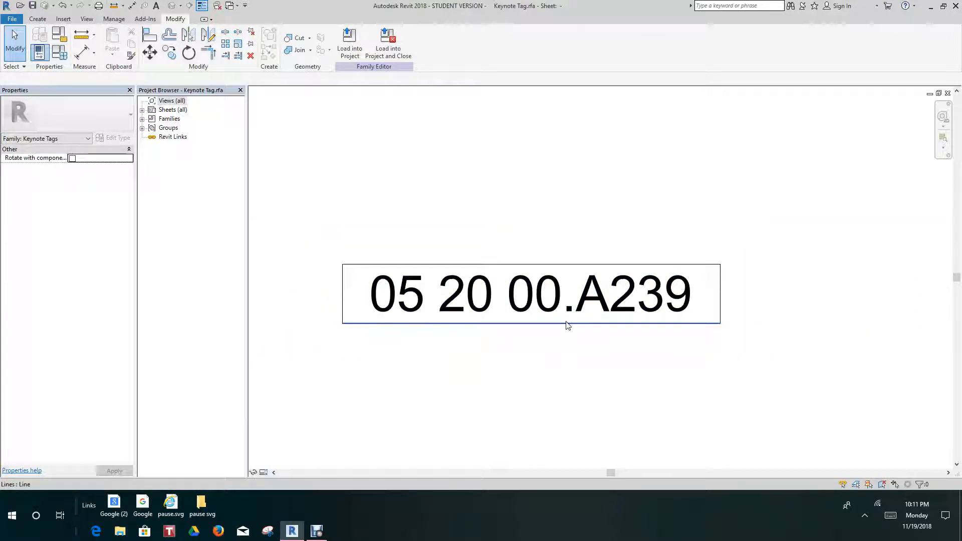
pyautogui.moveTo(568, 326); pyautogui.dragTo(560, 275, button='middle')
pyautogui.scroll(-2, 551, 320)
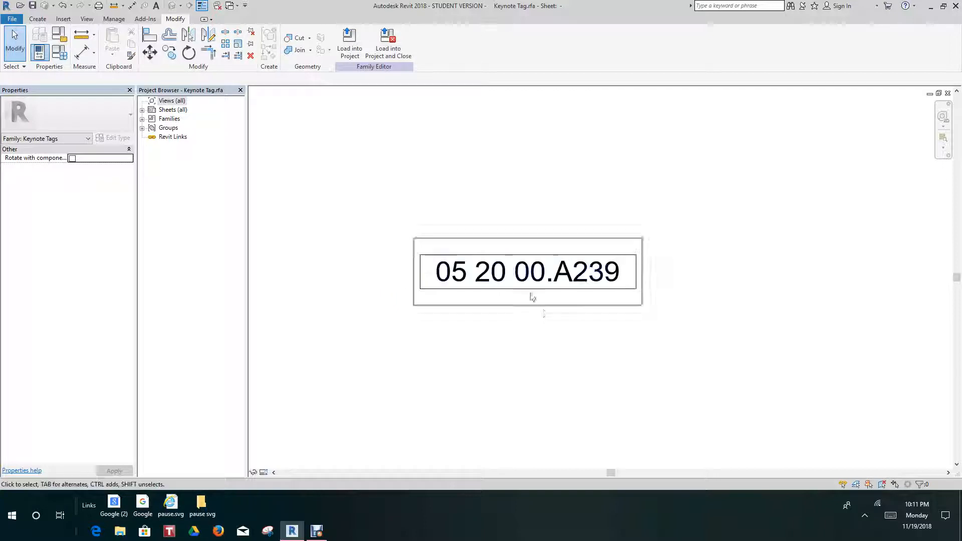
pyautogui.press('z')
pyautogui.press('e')
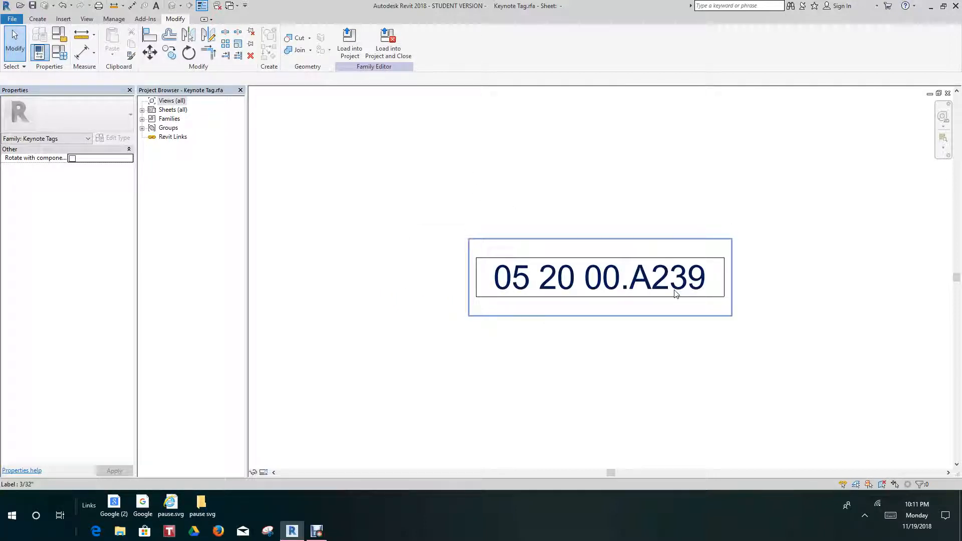
pyautogui.scroll(1, 516, 255)
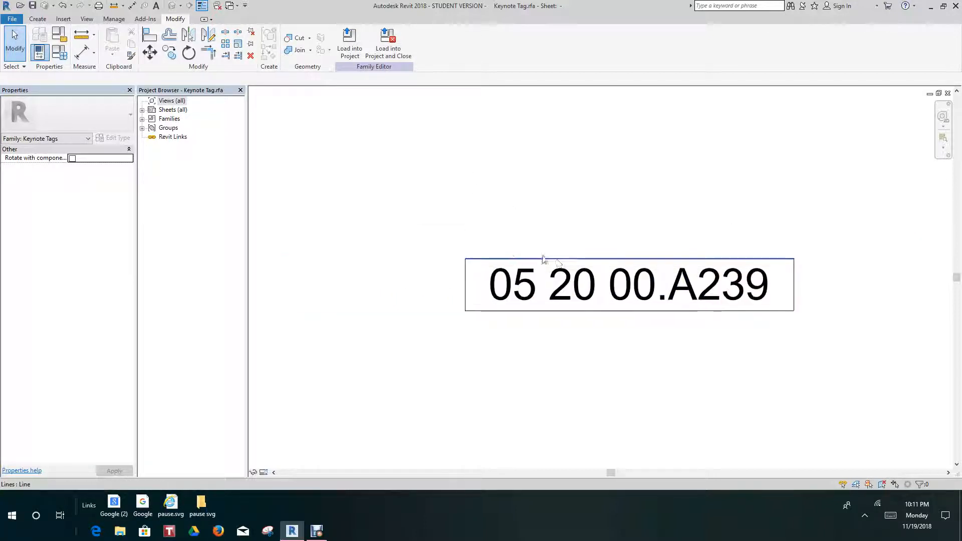
pyautogui.moveTo(548, 262); pyautogui.dragTo(446, 227, button='middle')
pyautogui.scroll(-1, 450, 266)
pyautogui.scroll(2, 449, 266)
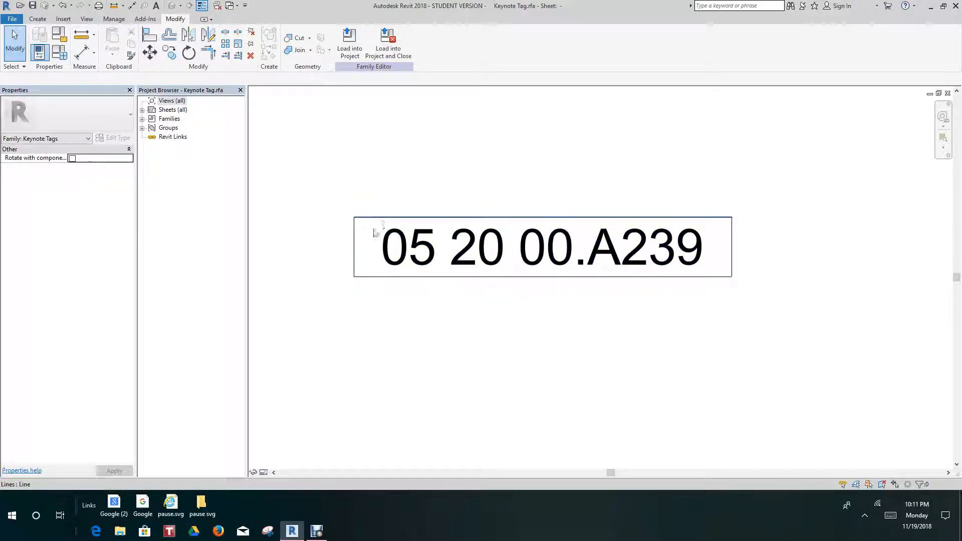
pyautogui.scroll(-1, 518, 270)
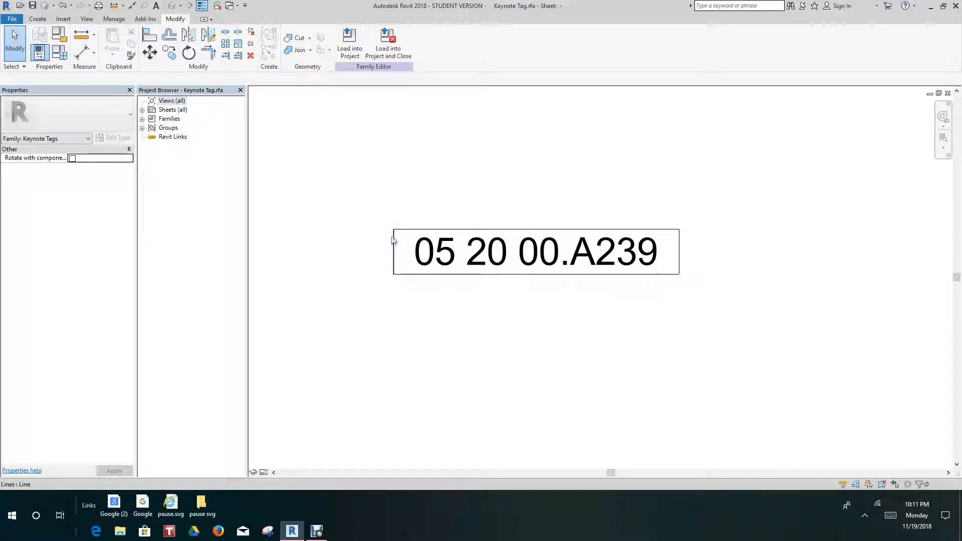
pyautogui.click(451, 261)
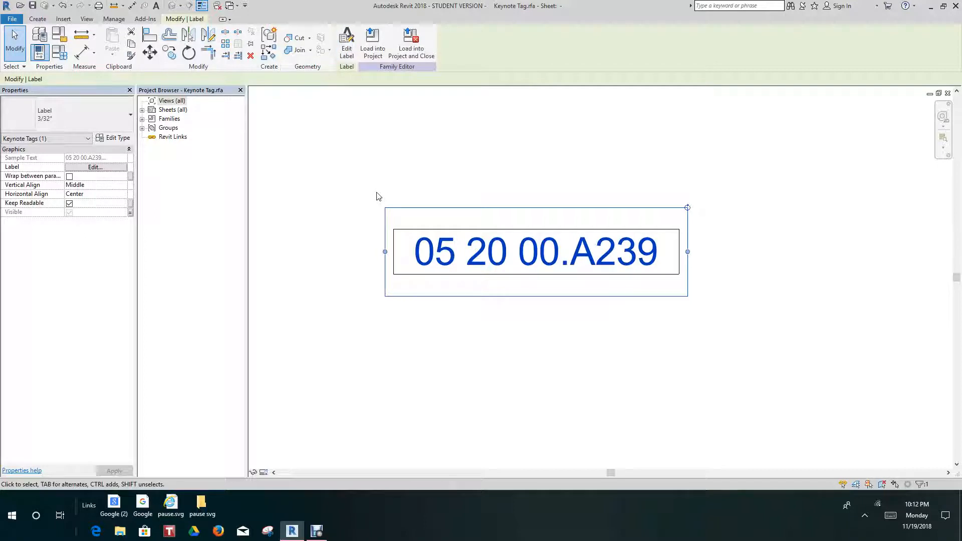
pyautogui.scroll(-1, 629, 455)
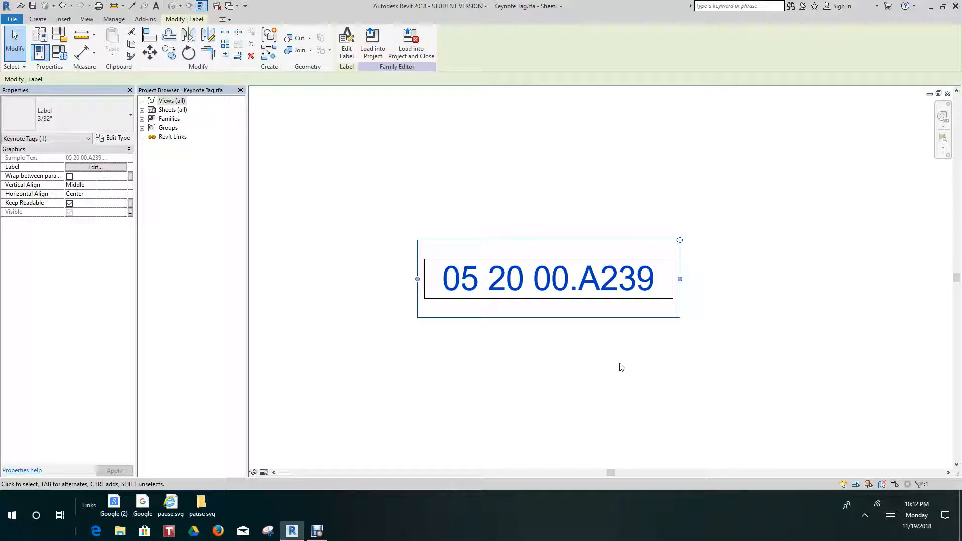
pyautogui.scroll(1, 629, 178)
pyautogui.scroll(-1, 629, 178)
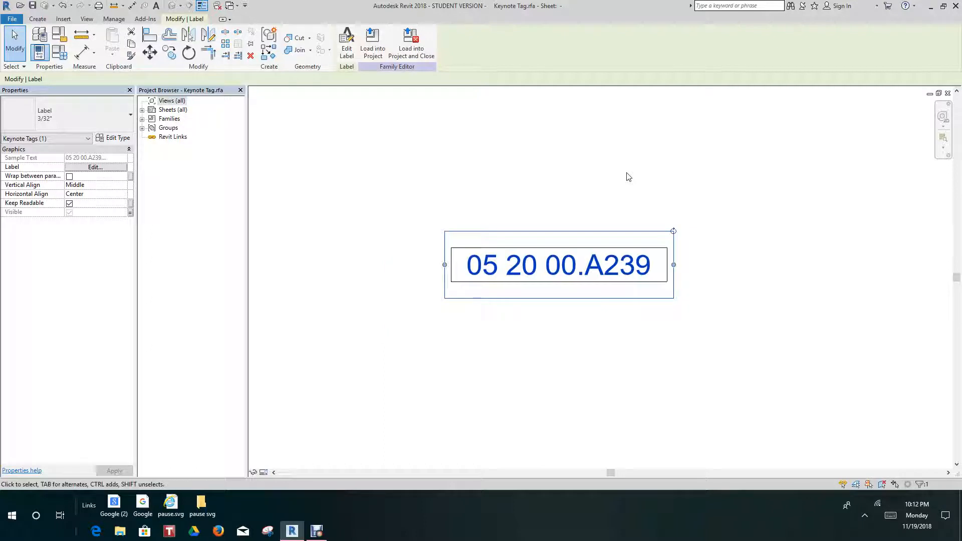
pyautogui.scroll(1, 629, 178)
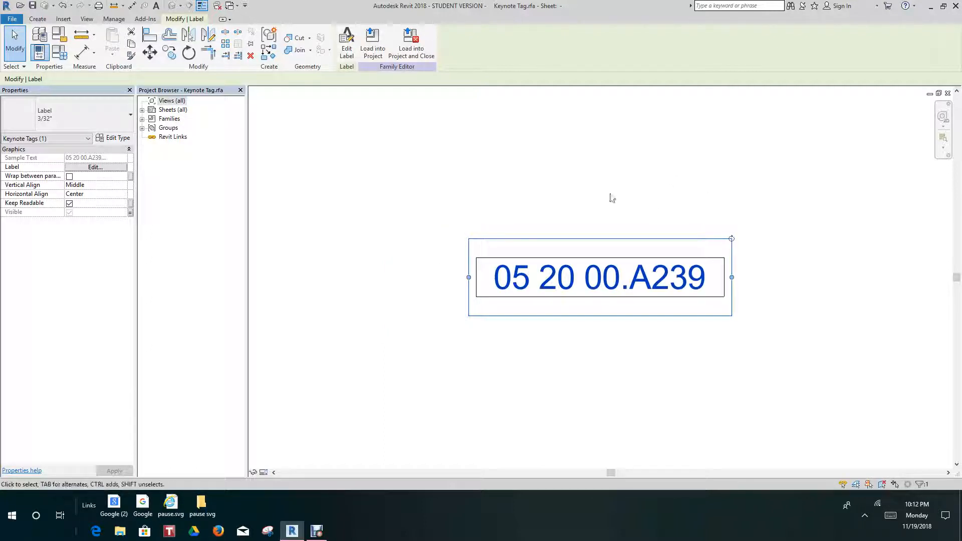
pyautogui.scroll(1, 588, 199)
pyautogui.moveTo(586, 200)
pyautogui.mouseDown(button='middle')
pyautogui.moveTo(571, 210)
pyautogui.moveTo(543, 189)
pyautogui.mouseUp(button='middle')
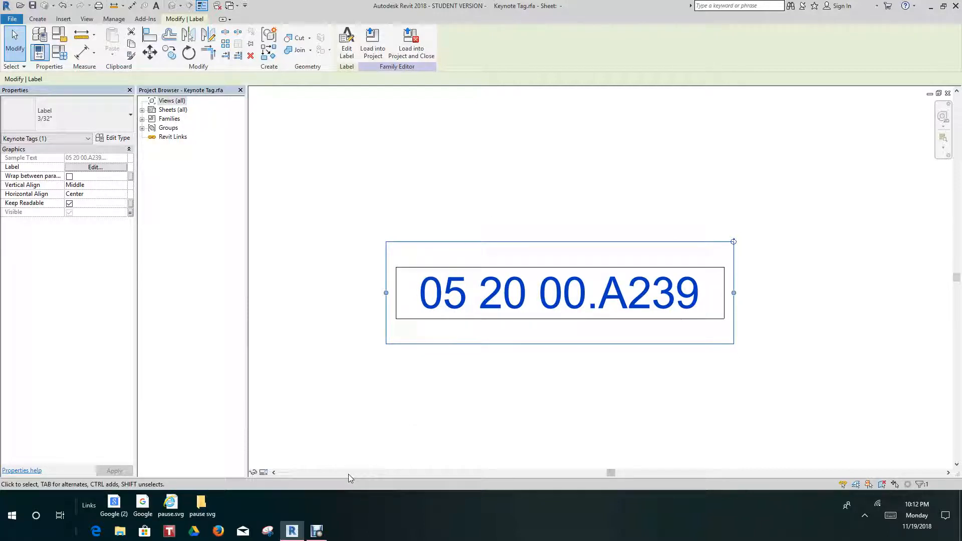
pyautogui.click(317, 531)
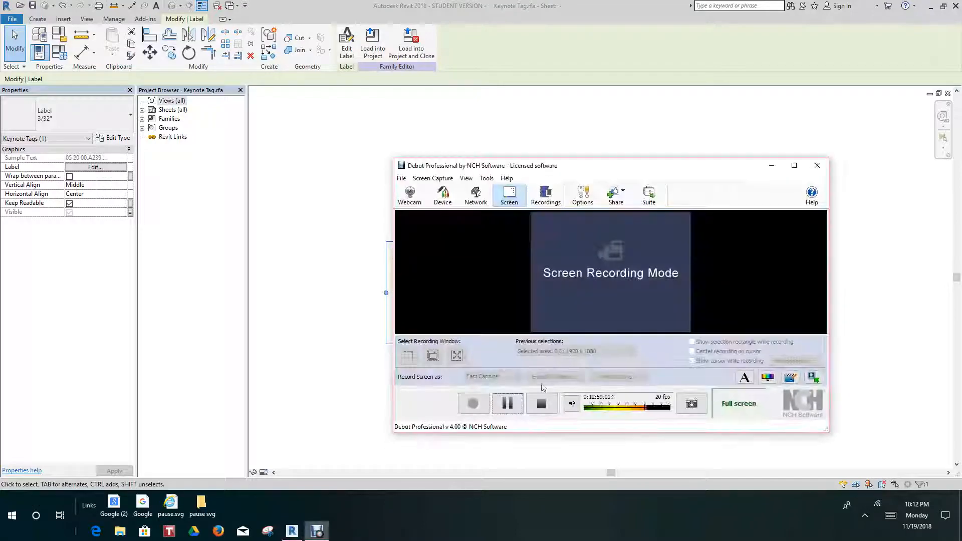